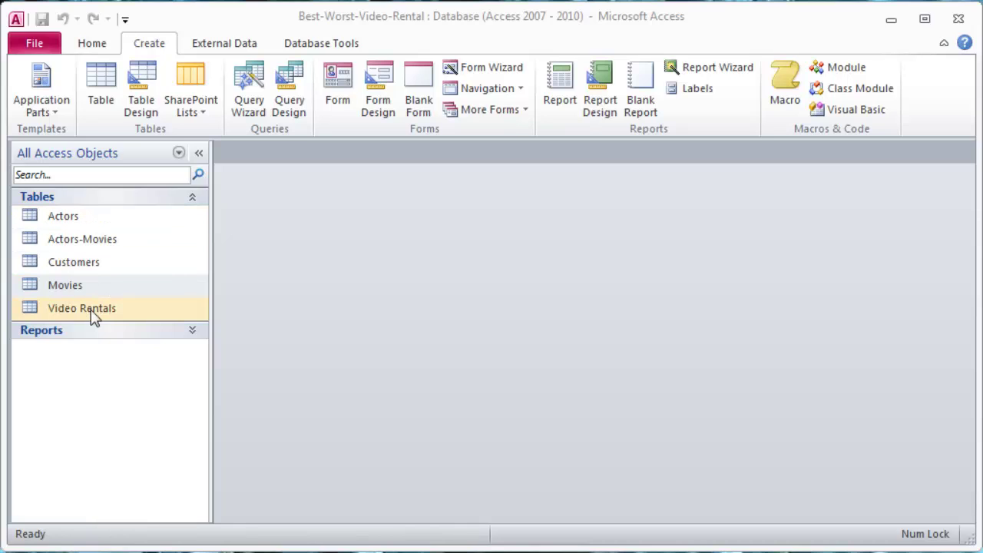
Step: Switch to Database Tools to show the video rental database's table relationships
click(304, 48)
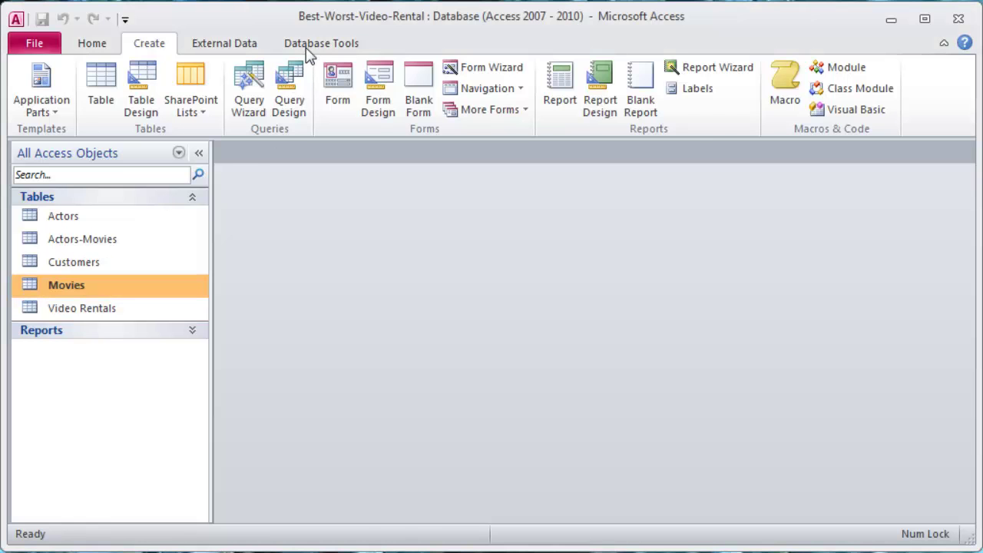
click(222, 91)
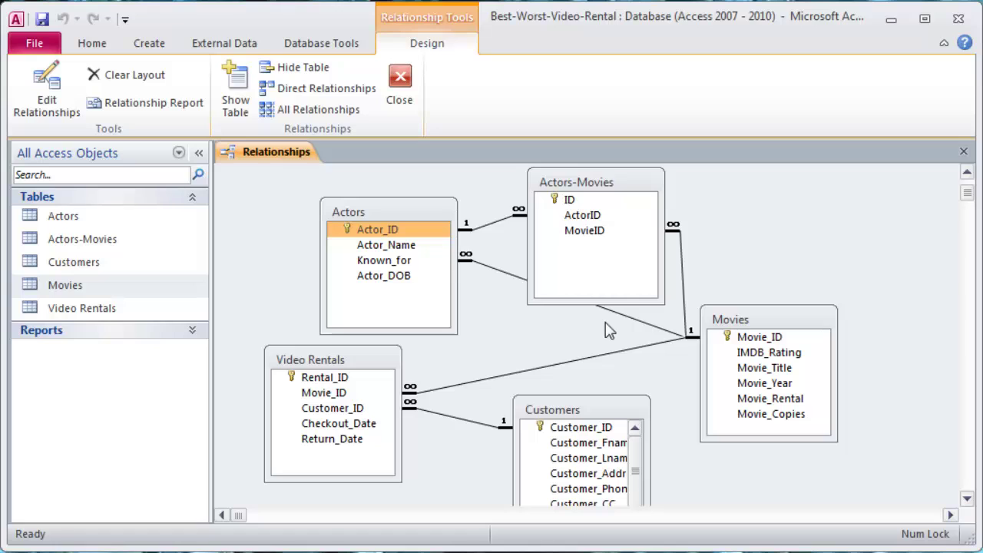
click(778, 322)
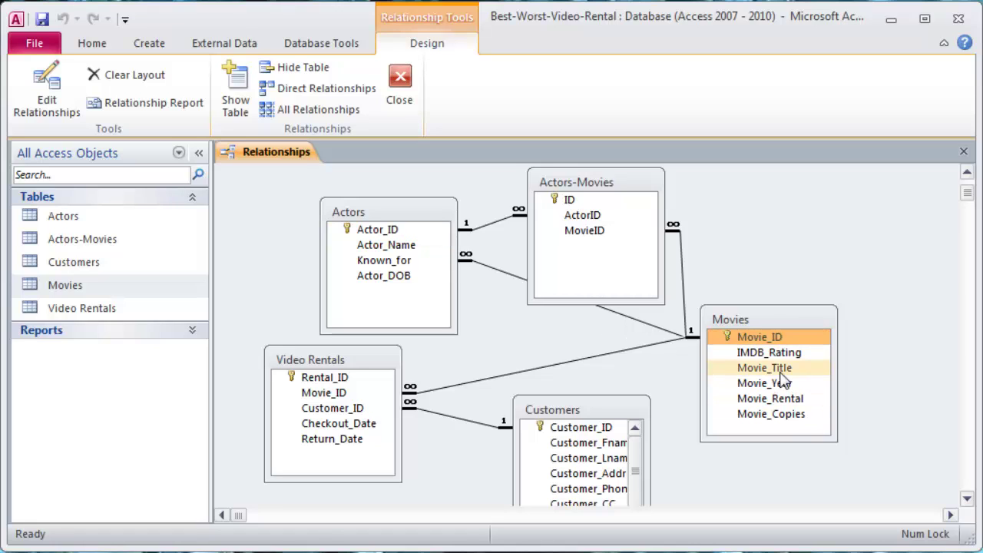
click(602, 408)
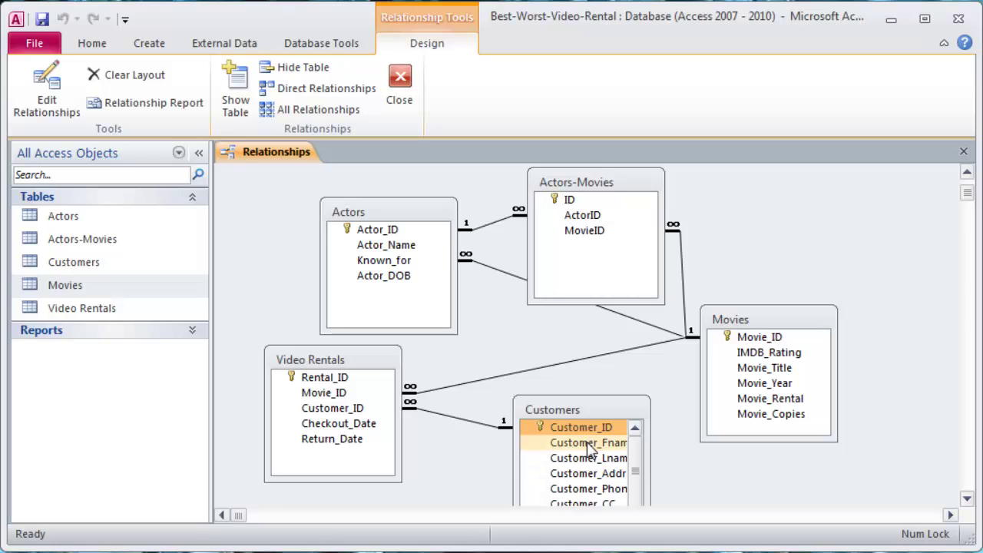
click(390, 214)
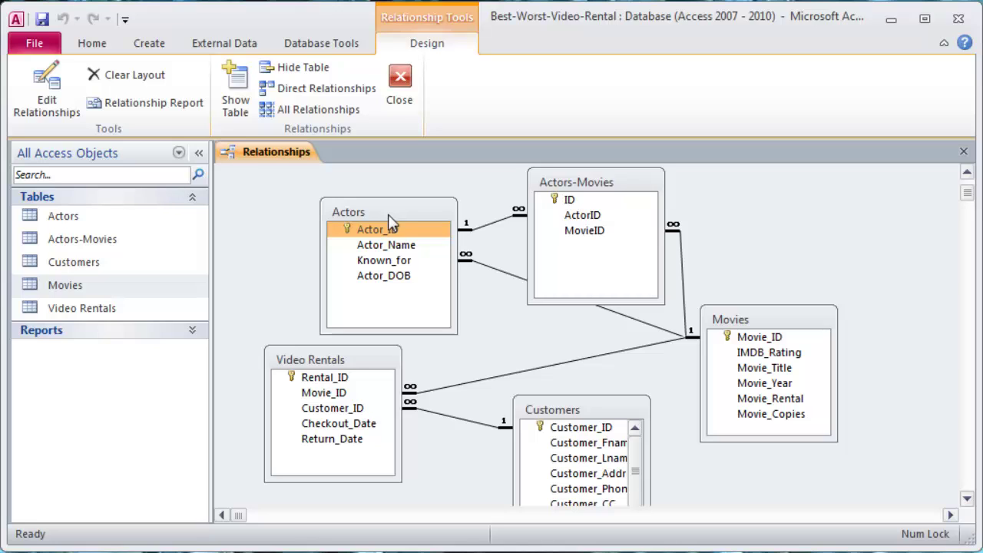
click(564, 198)
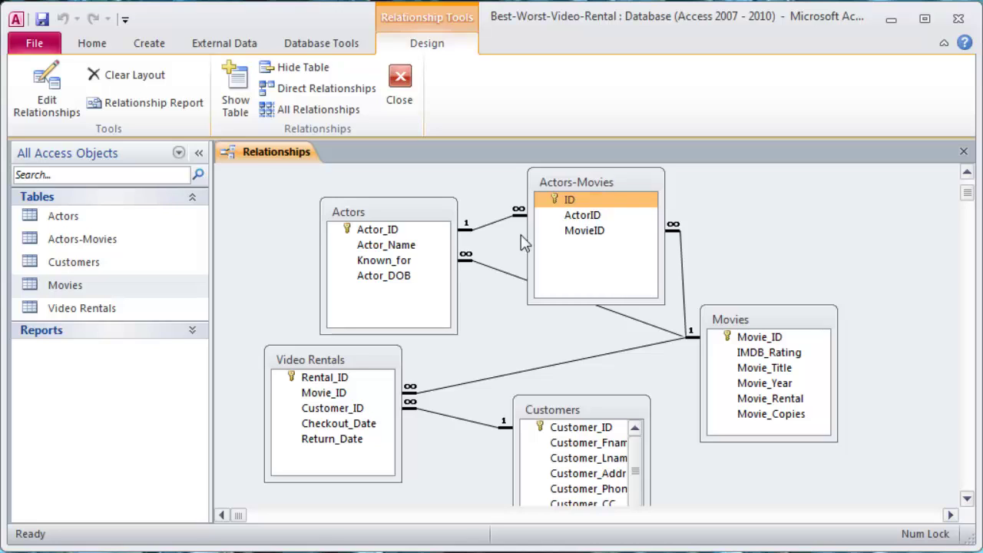
click(328, 361)
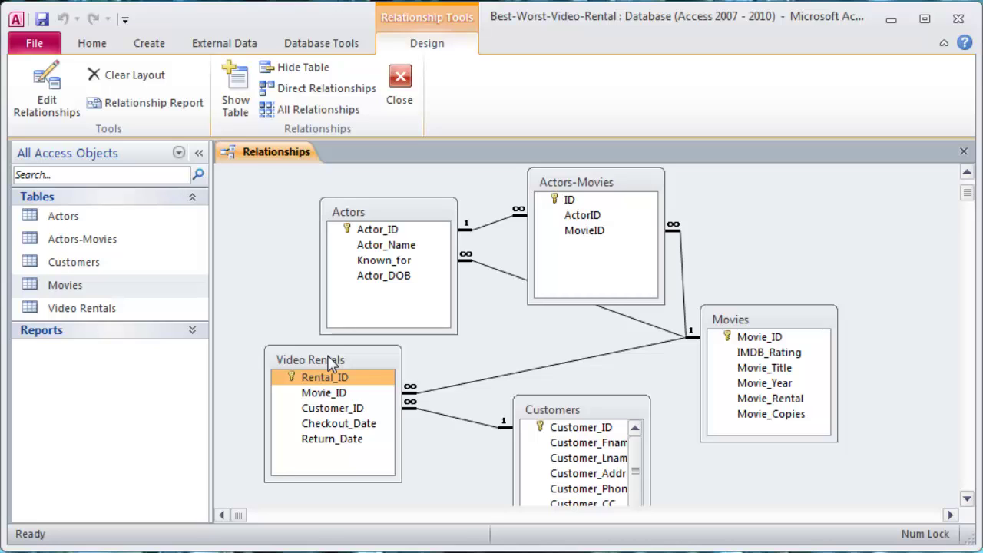
Step: Close the Relationships diagram, expand and collapse the Reports list, then go to the Create ribbon
click(405, 88)
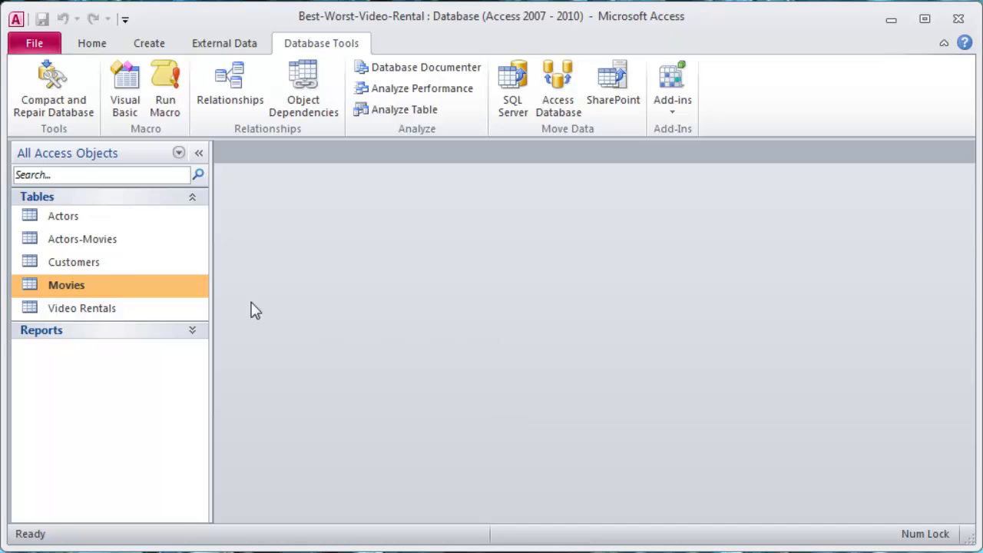
click(192, 334)
click(192, 333)
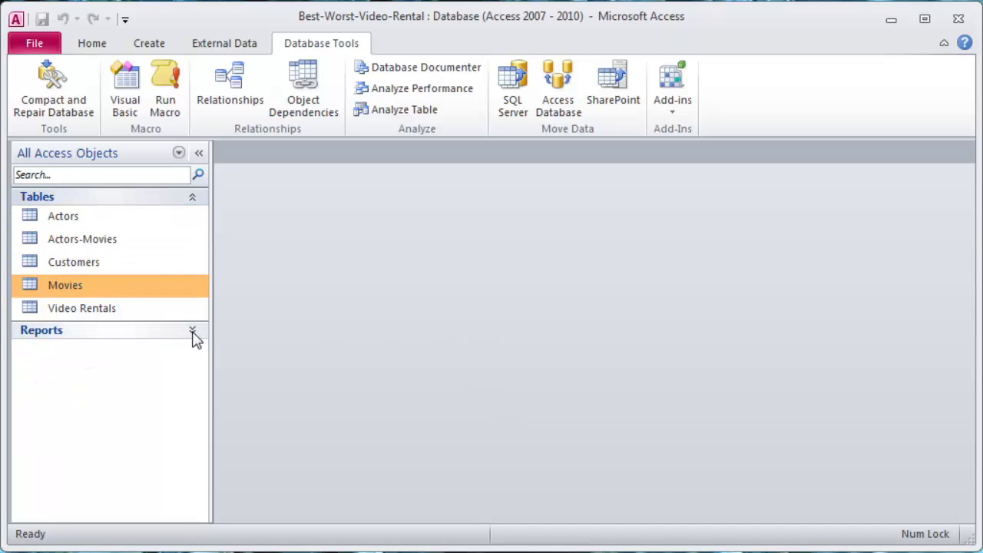
click(150, 46)
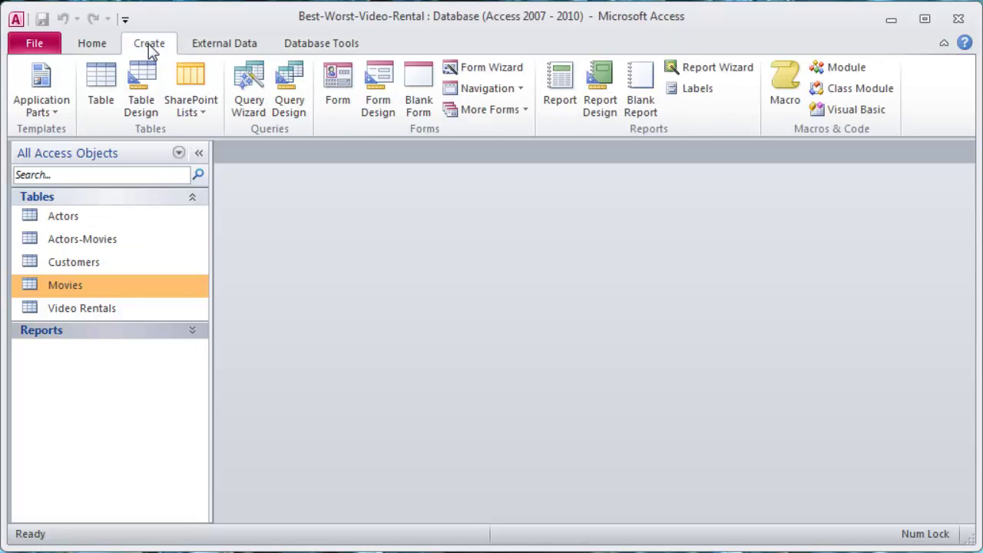
Step: Start a new query design and add the Customers, Movies and Video Rentals tables
click(297, 107)
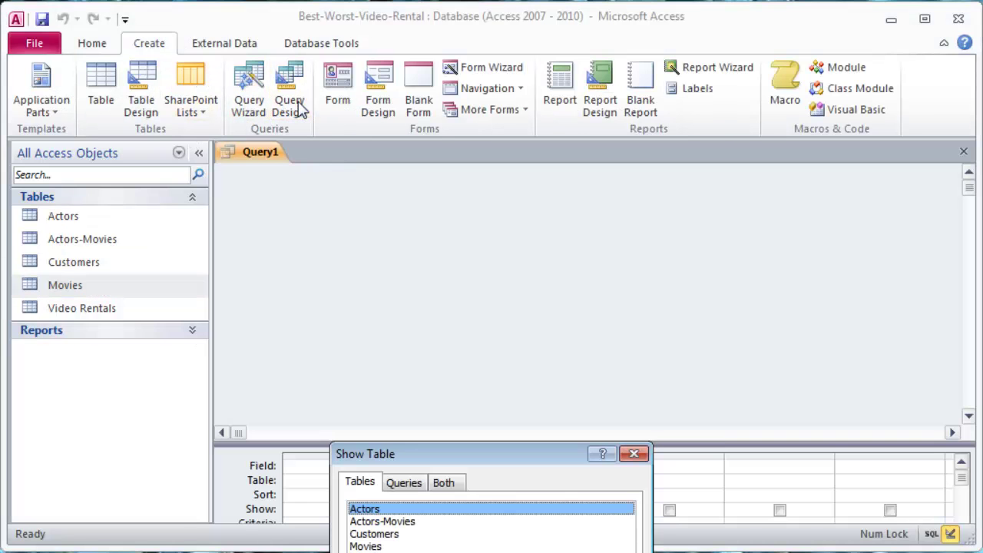
drag(519, 463, 655, 184)
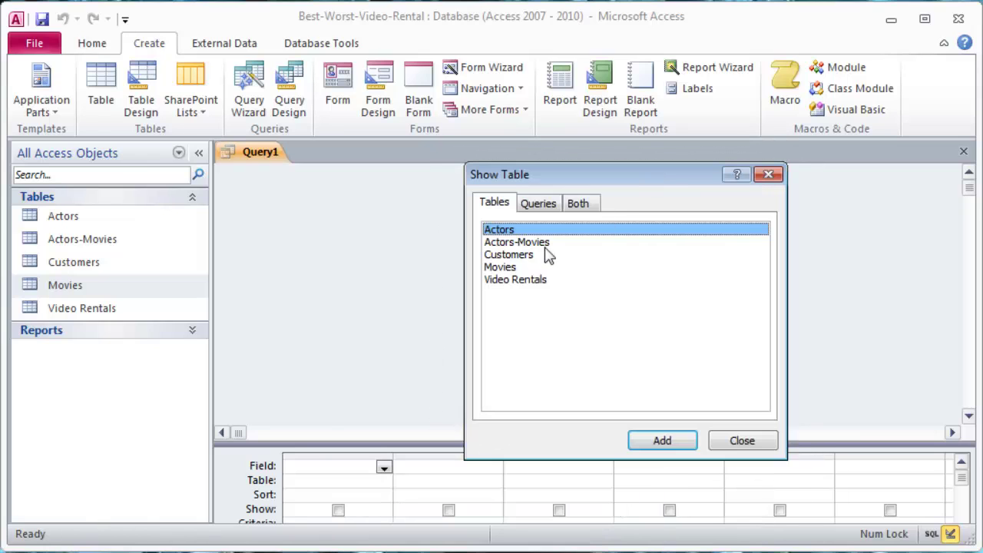
click(513, 258)
double_click(512, 259)
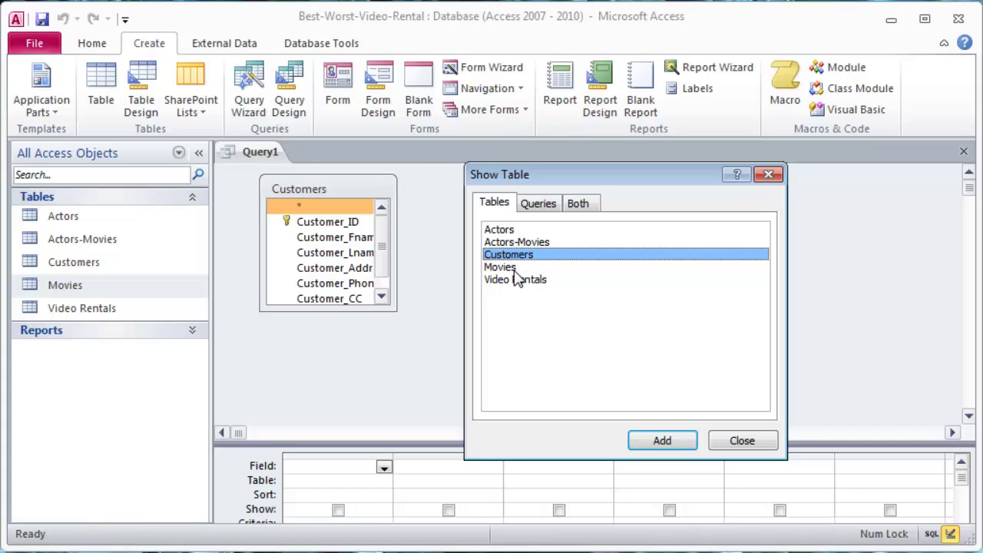
double_click(510, 268)
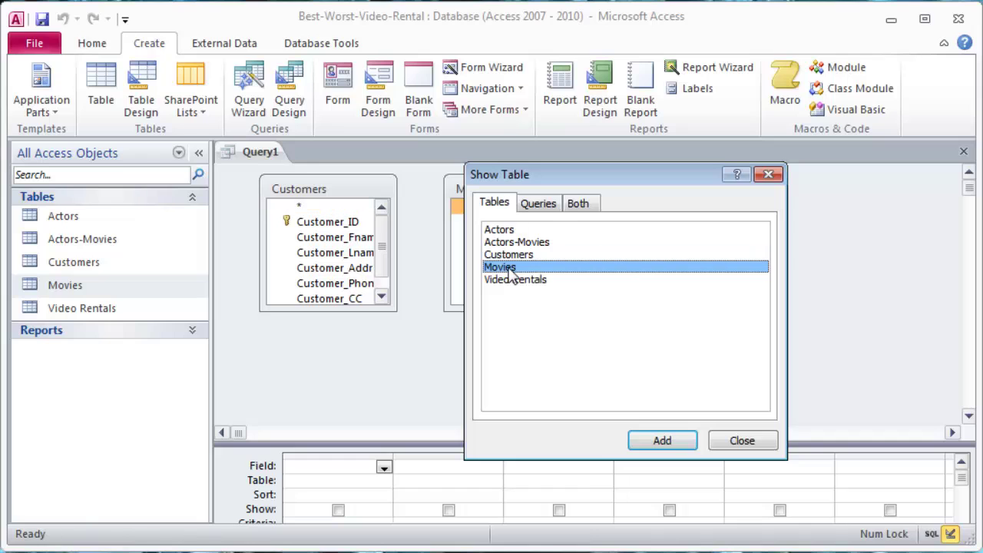
drag(570, 177, 704, 179)
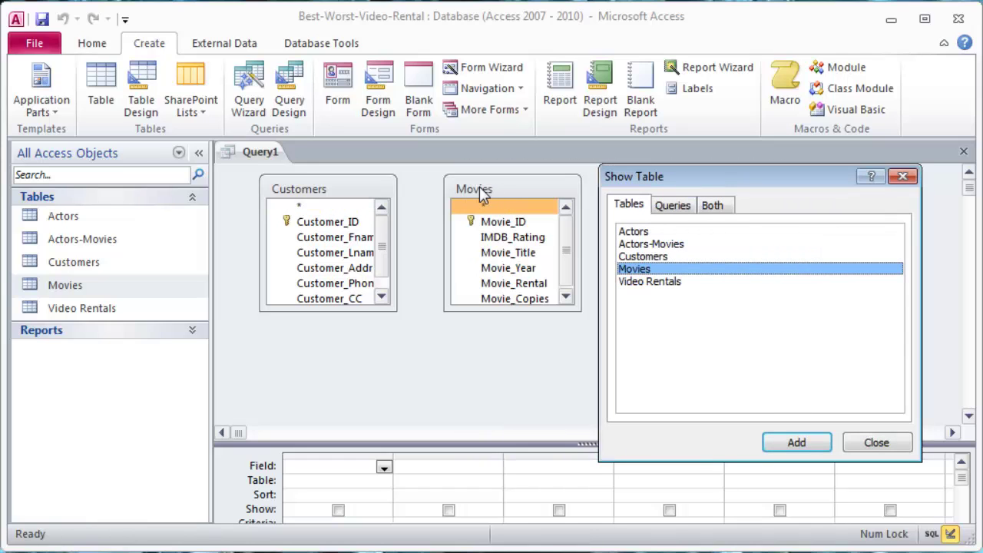
double_click(663, 284)
click(875, 444)
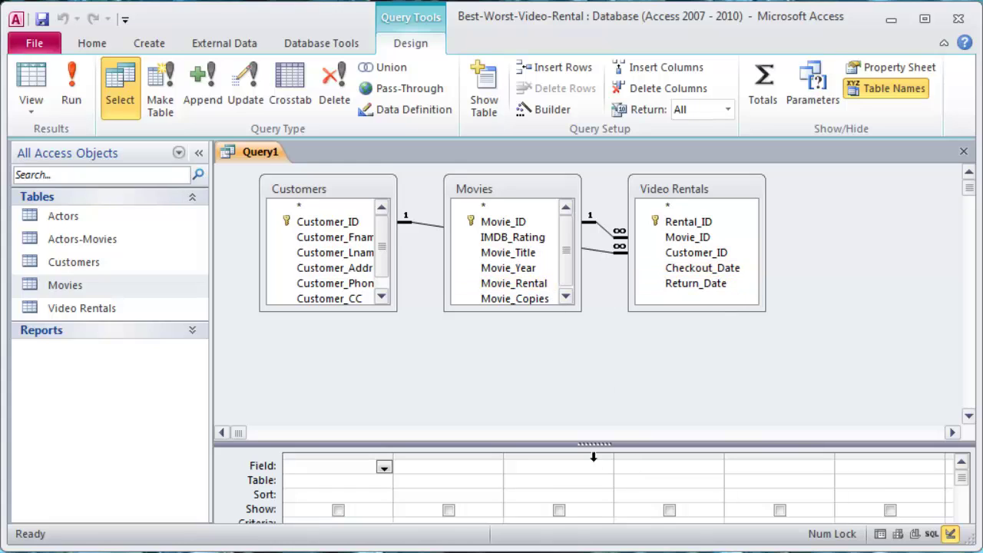
Step: Add Customer_ID, Customer_Lname, Customer_Fname, Movie_Title, Checkout_Date and Return_Date to the query grid
drag(593, 453, 597, 346)
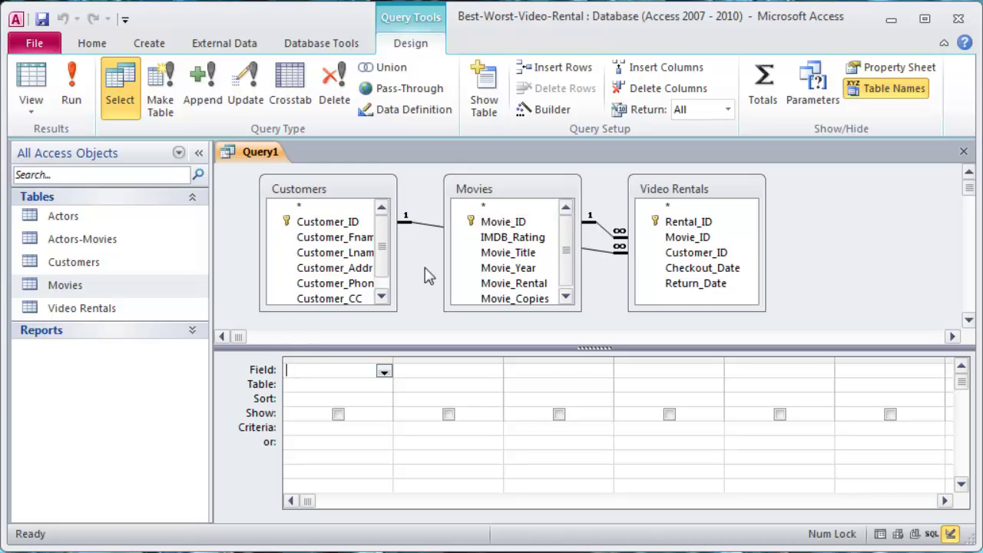
double_click(337, 224)
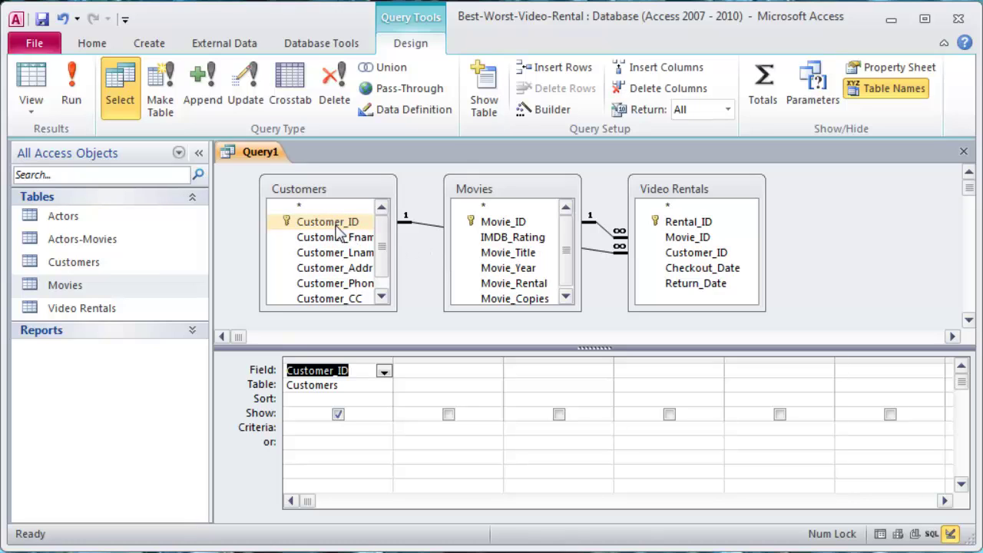
double_click(330, 256)
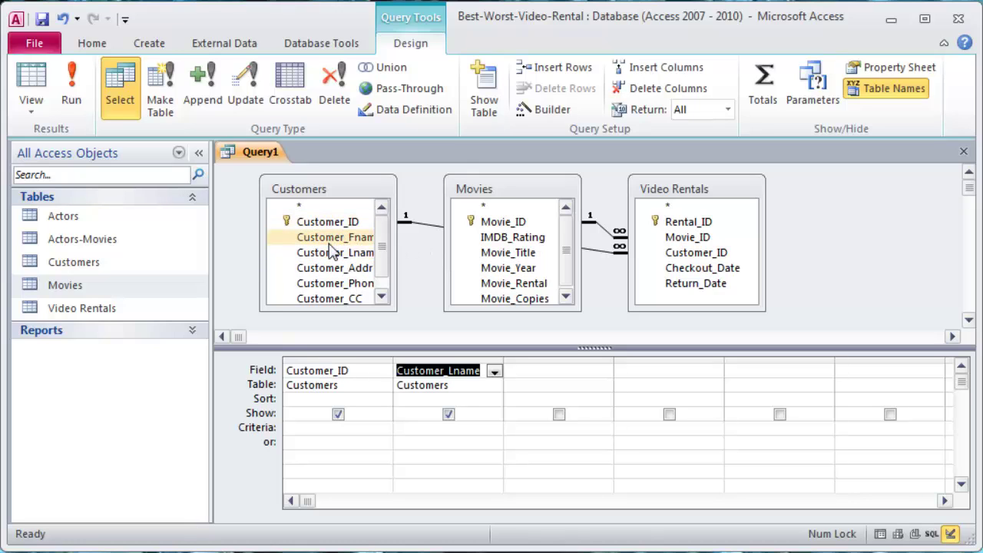
double_click(332, 240)
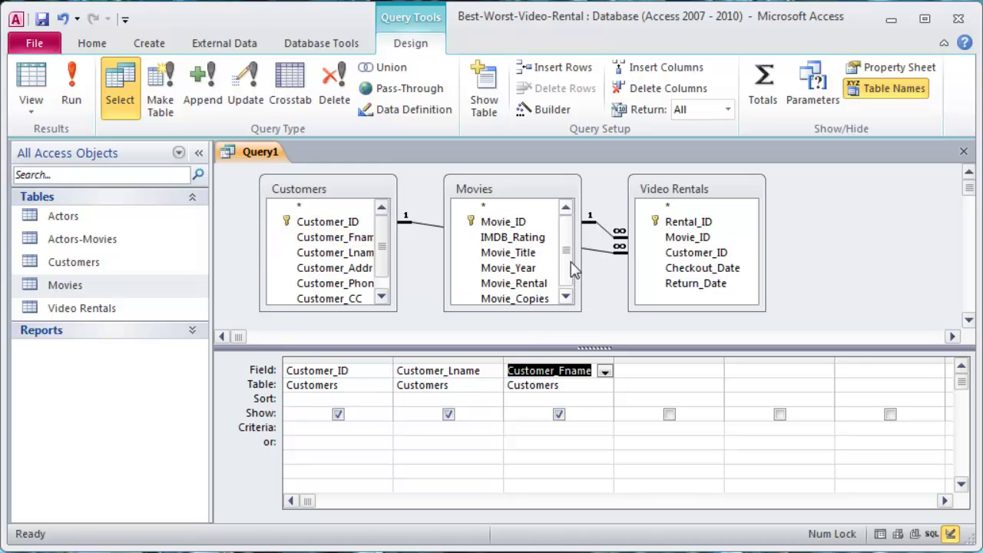
scroll(570, 269, down, 1)
double_click(506, 252)
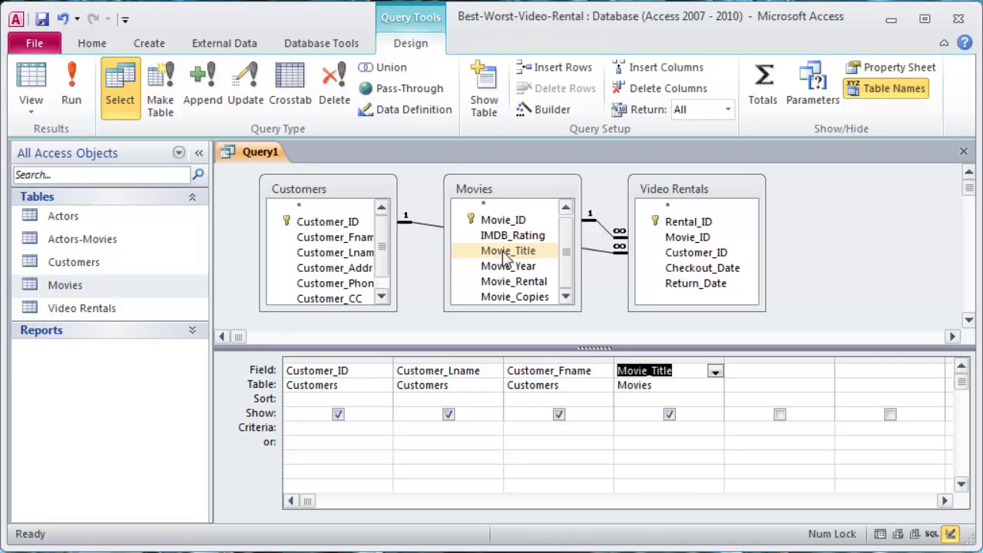
click(681, 270)
double_click(681, 270)
click(681, 284)
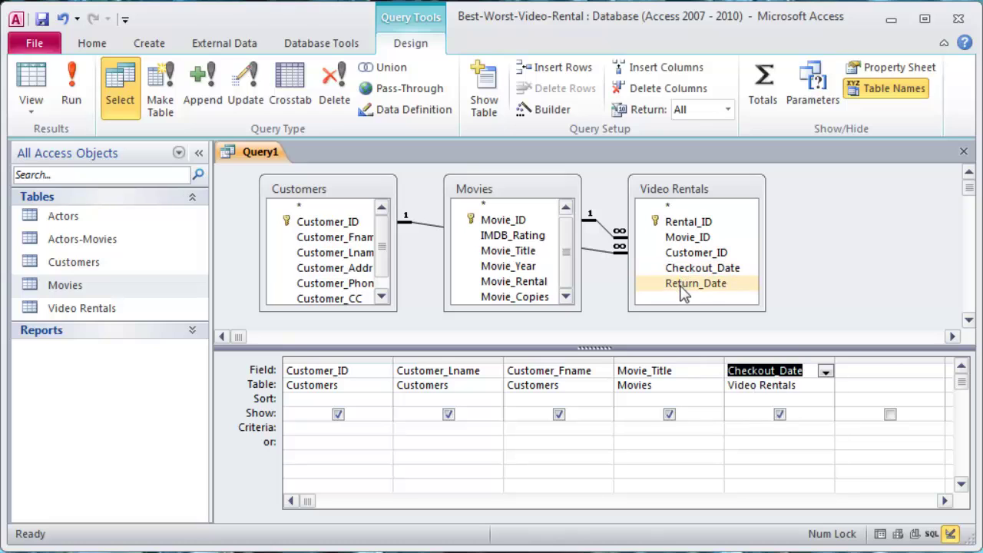
double_click(681, 286)
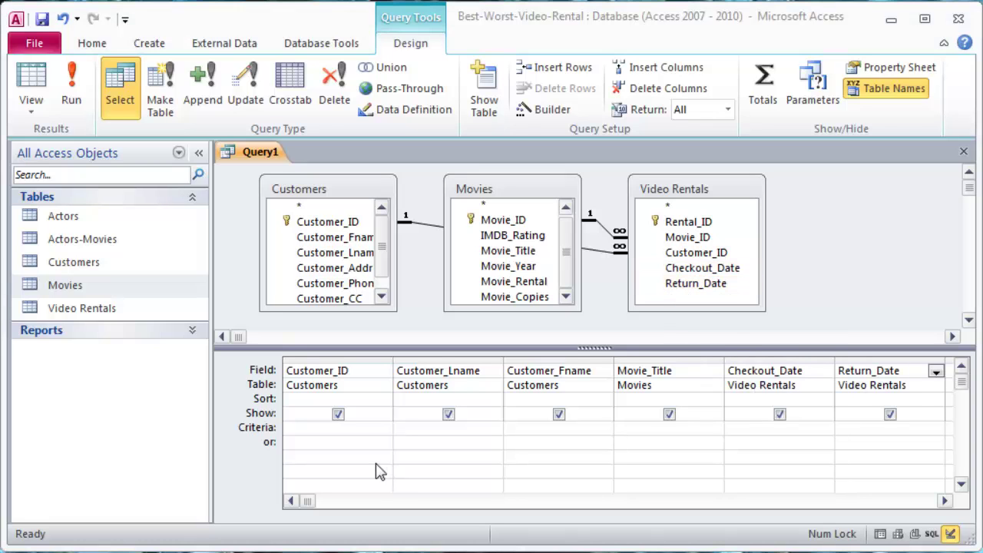
click(448, 414)
click(75, 81)
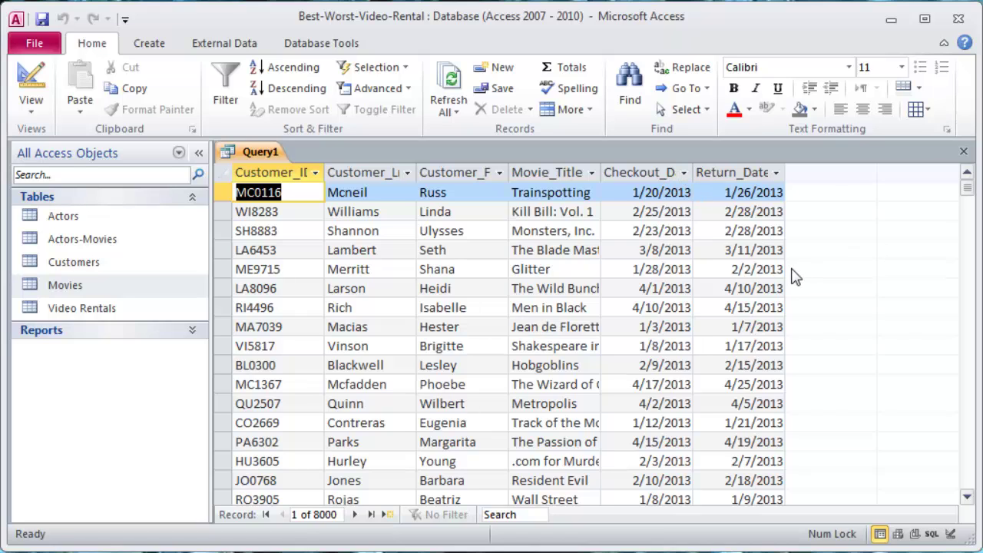
Step: Back in Design View, open the Zoom box for an empty Field cell with 16-point text
click(31, 77)
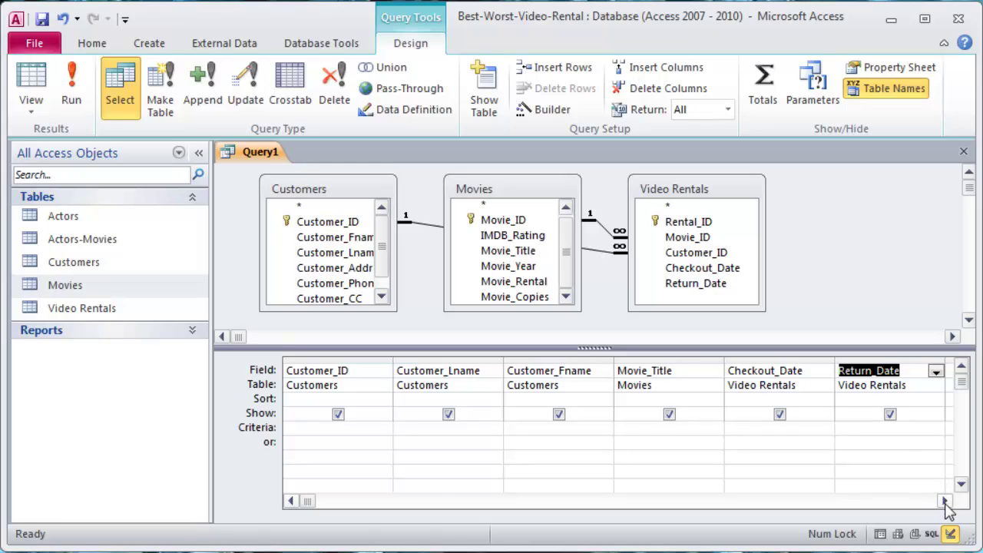
click(945, 500)
click(944, 501)
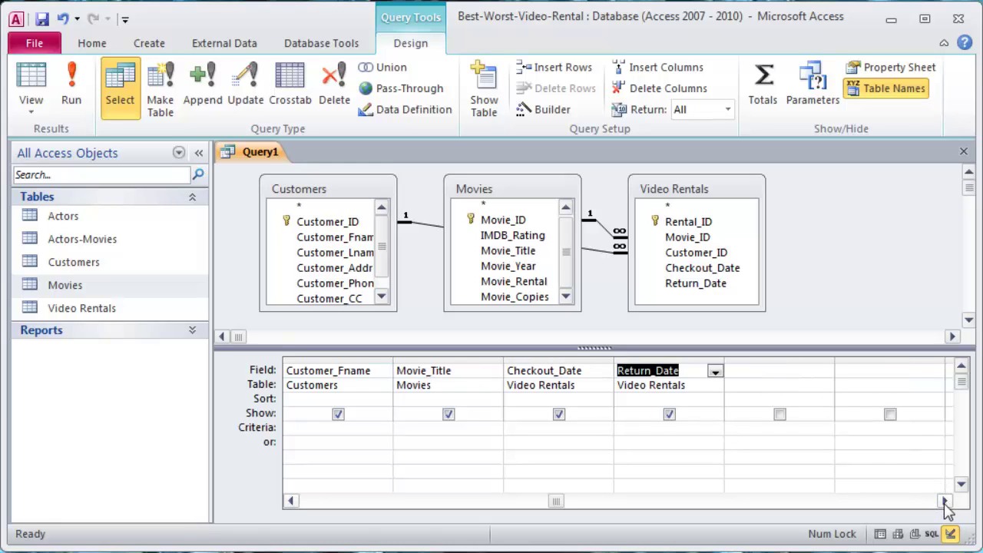
click(749, 371)
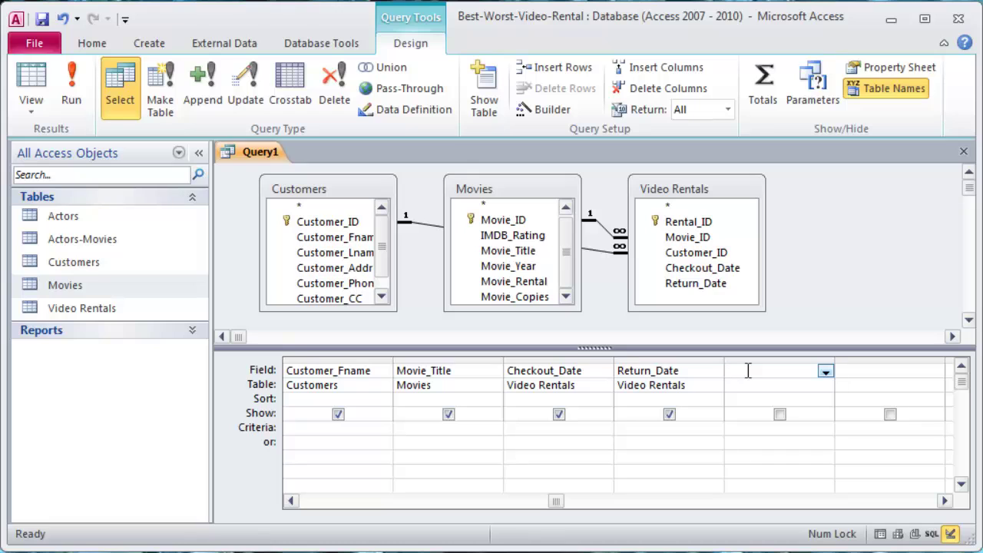
right_click(747, 372)
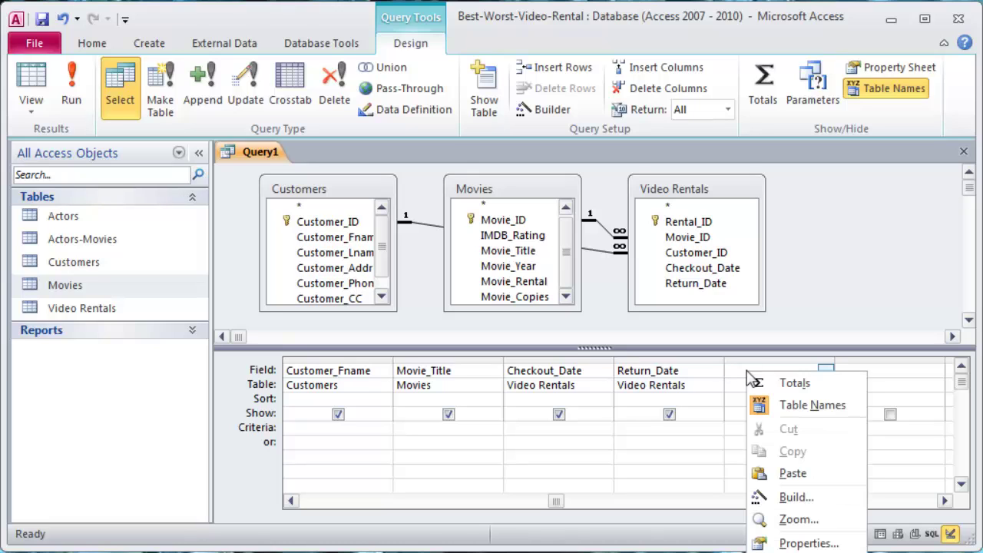
click(806, 519)
drag(593, 115, 772, 87)
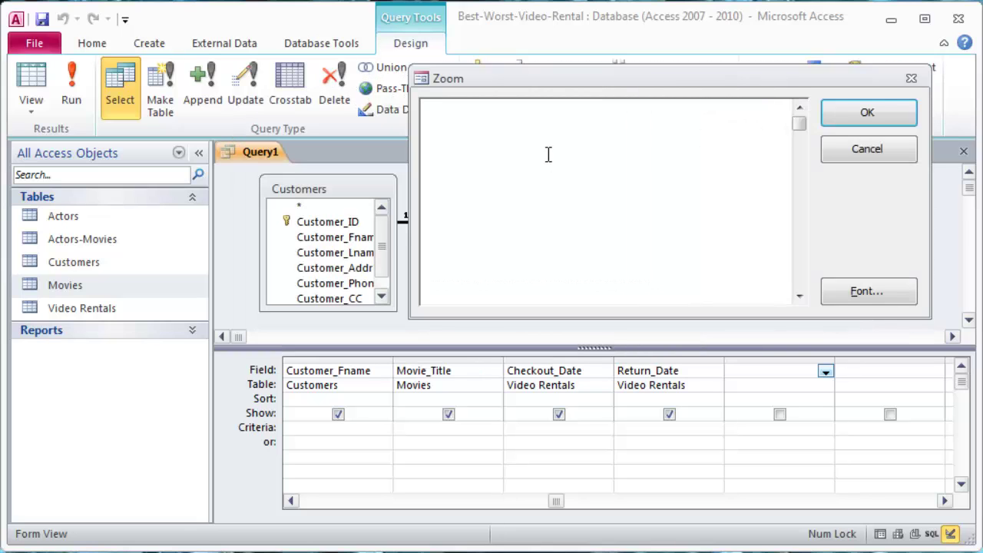
click(883, 291)
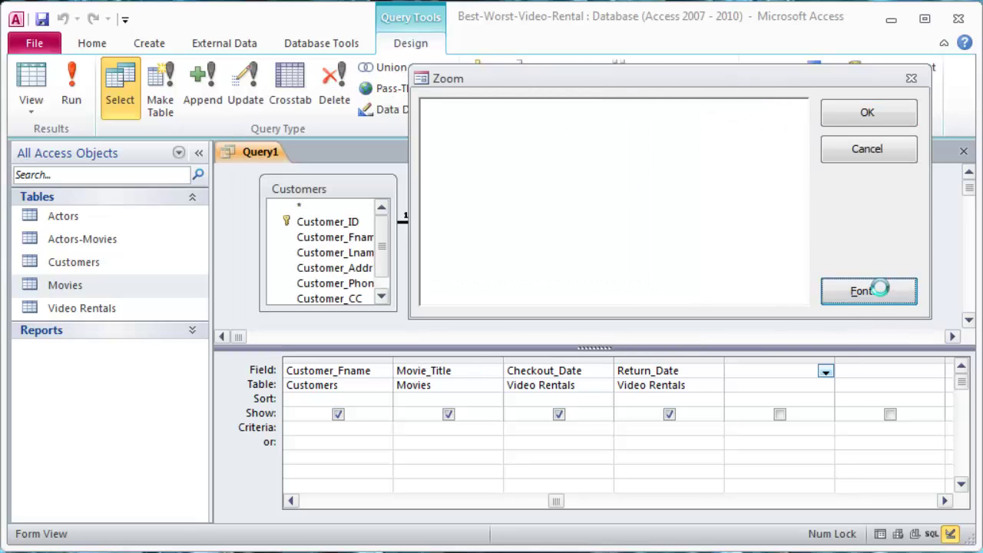
click(791, 354)
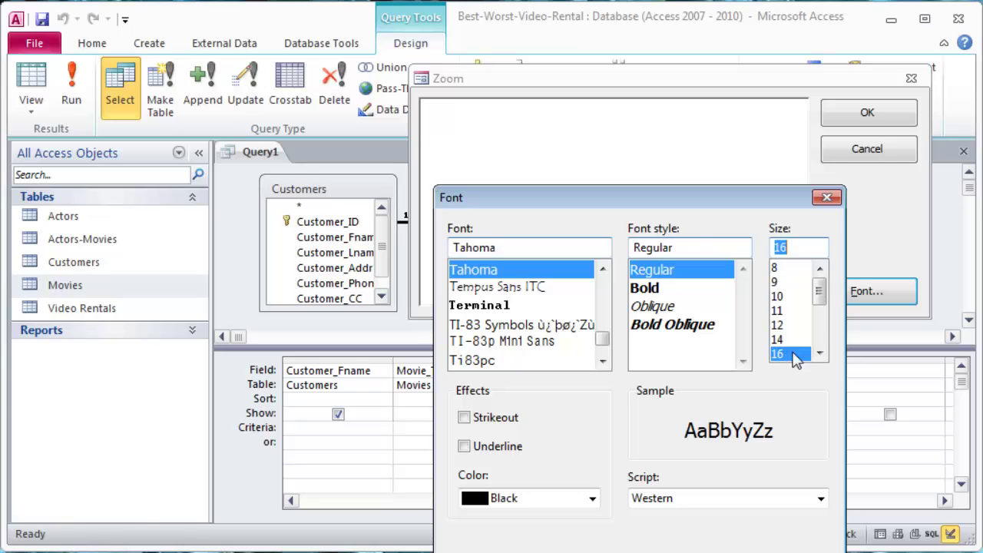
key(Return)
Step: Enter Days late:DateDiff("d",[Checkout_Date],[Return_Date]) in the Zoom box
click(488, 130)
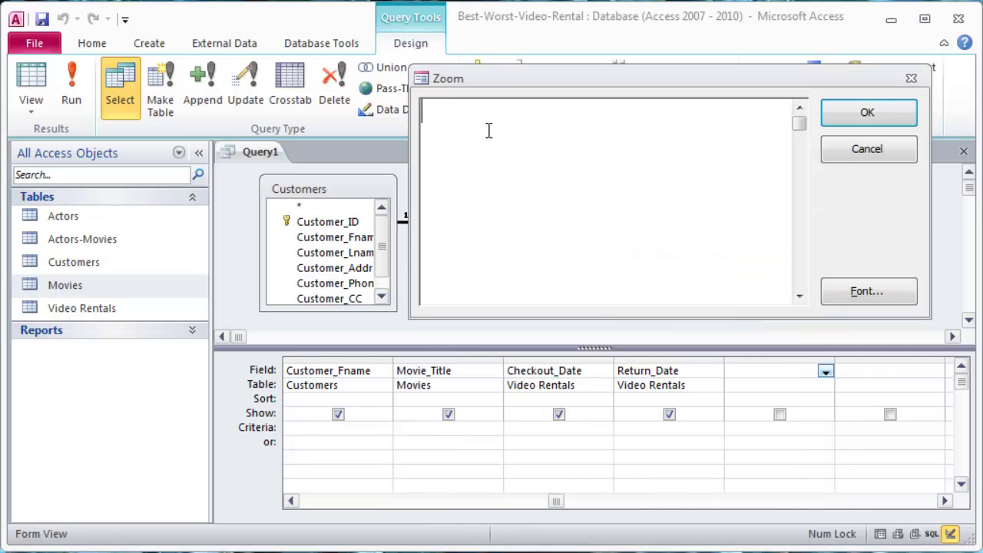
text(Days)
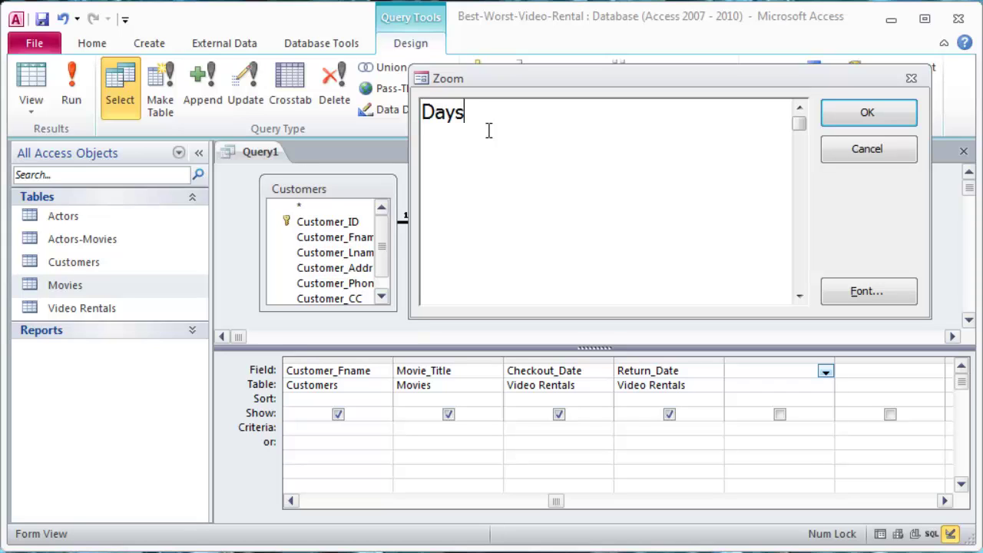
text( late:)
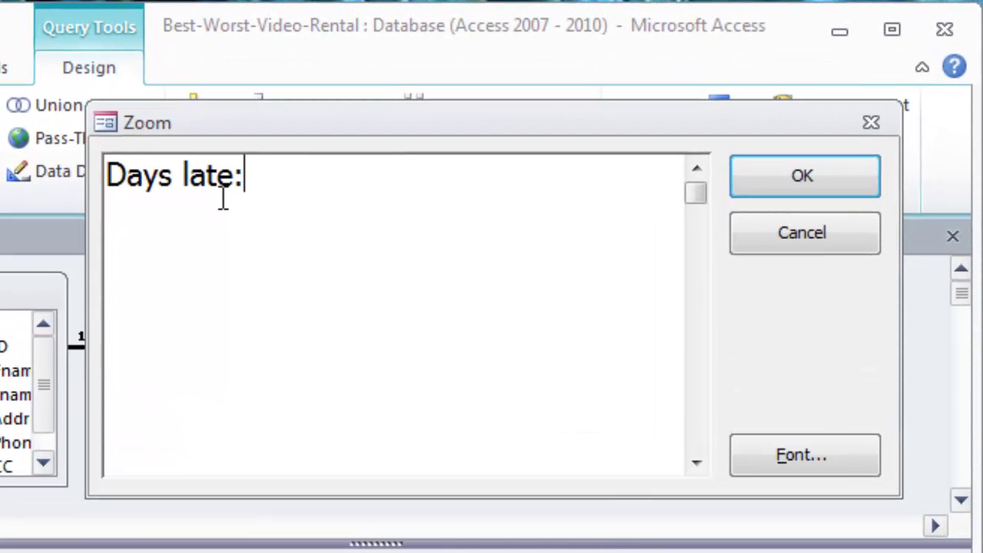
text(Date)
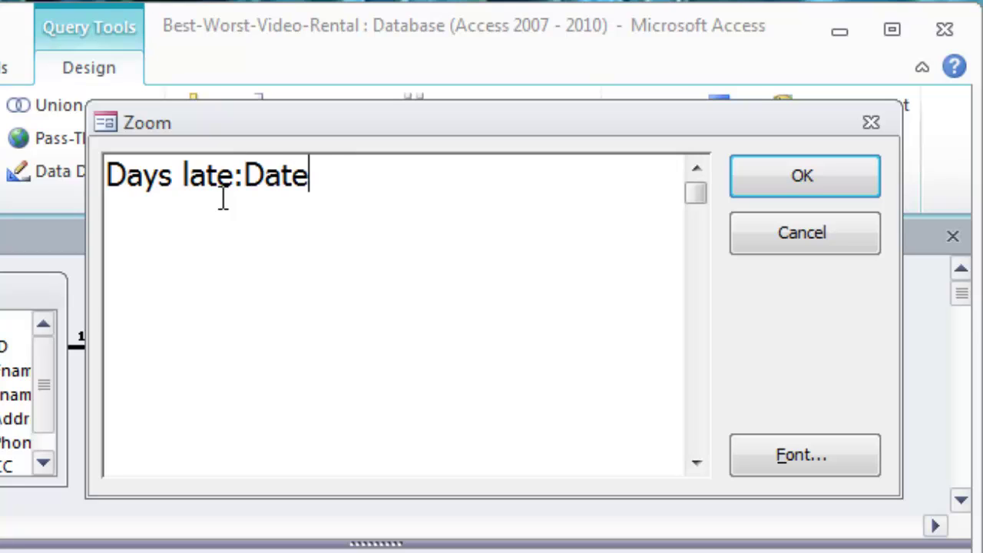
text(Diff)
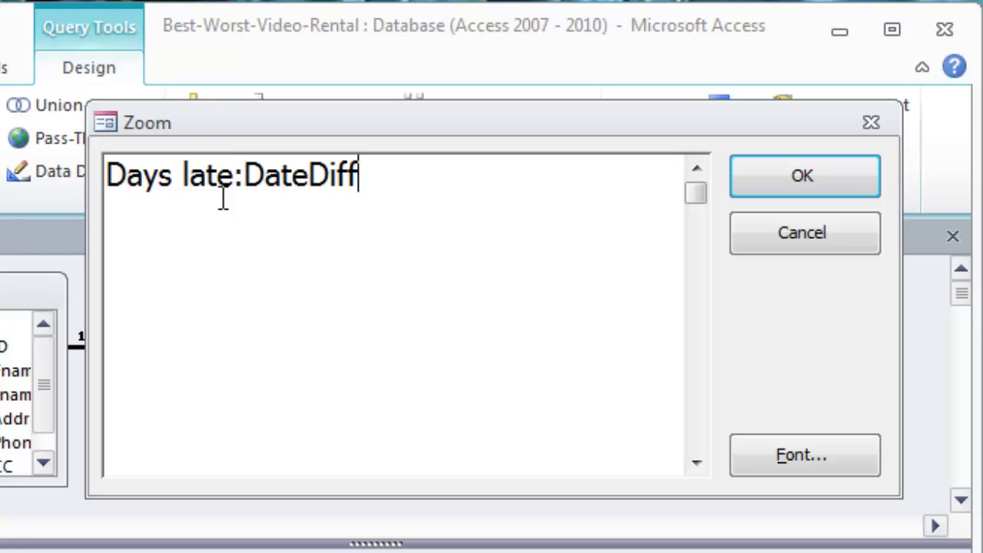
text(())
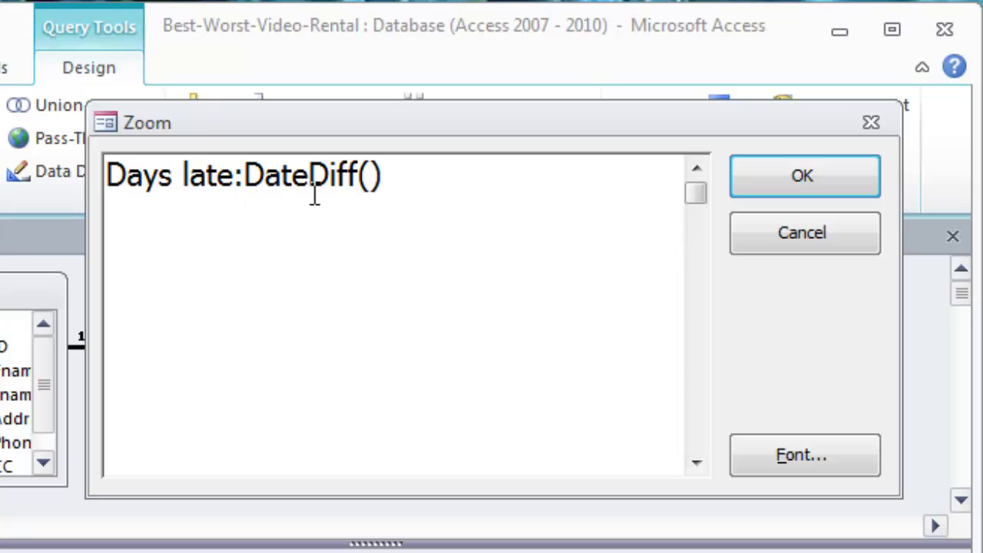
click(370, 175)
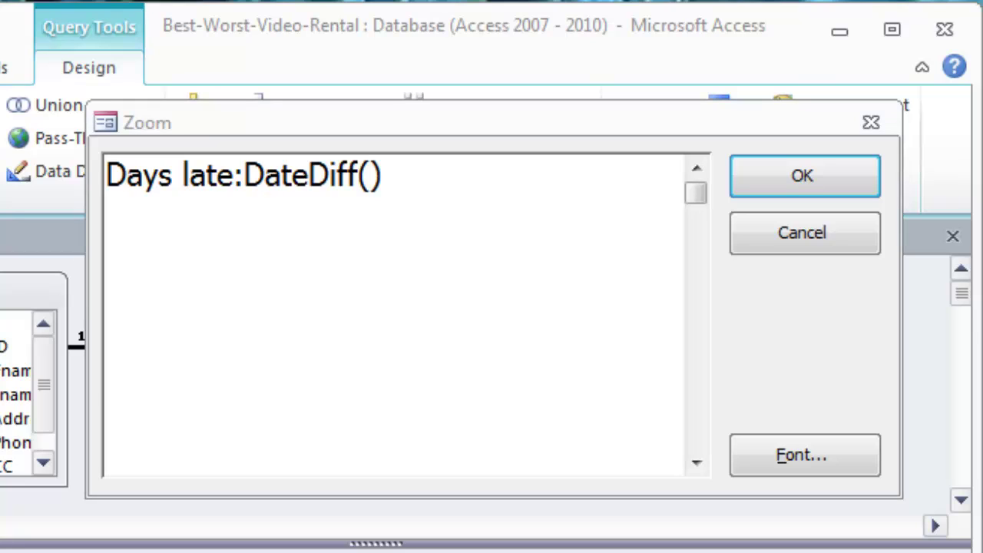
click(374, 176)
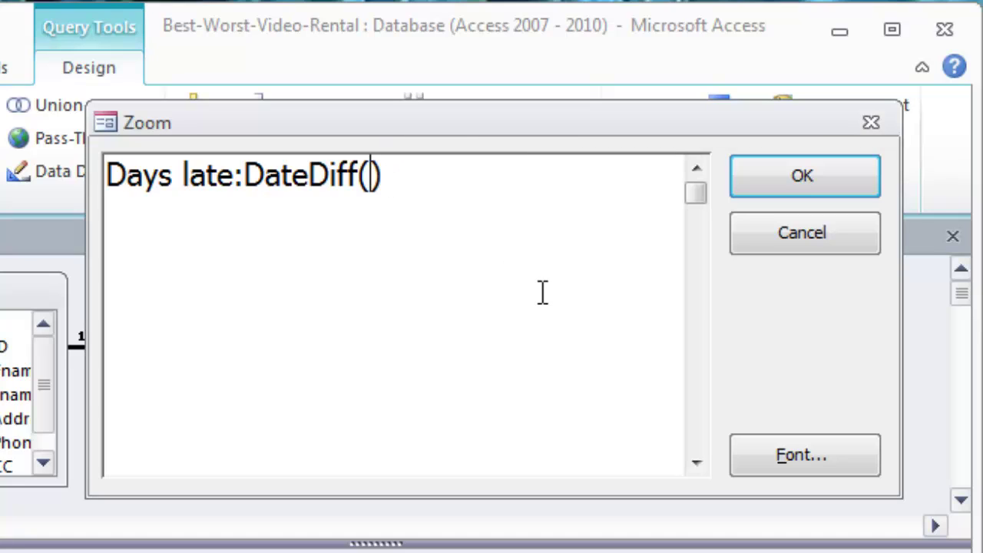
text("d")
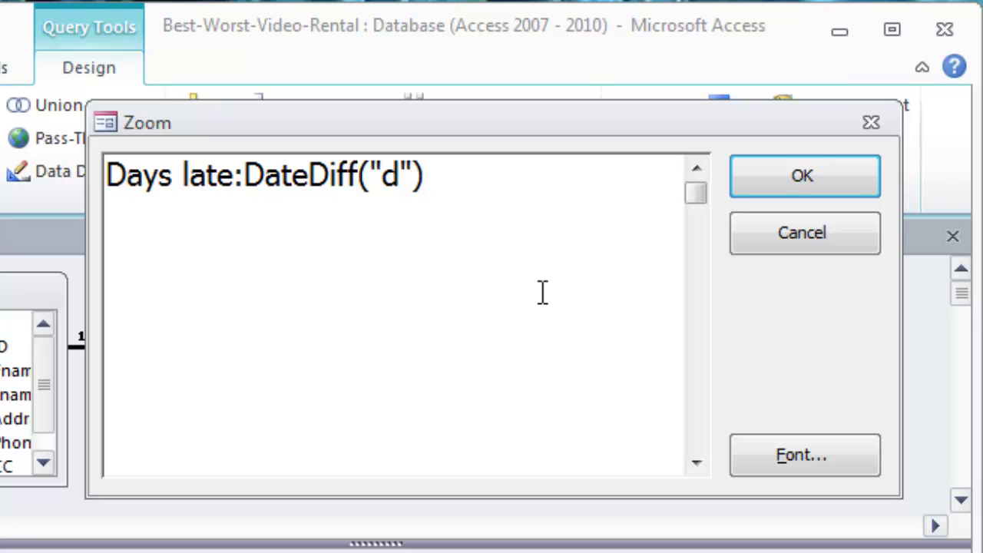
text(,[Che)
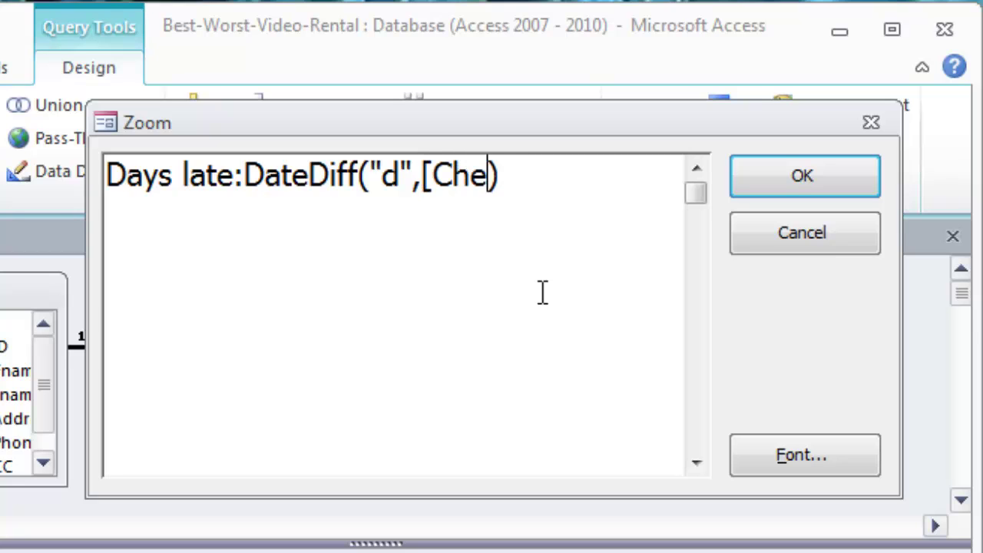
text(ckout_Date])
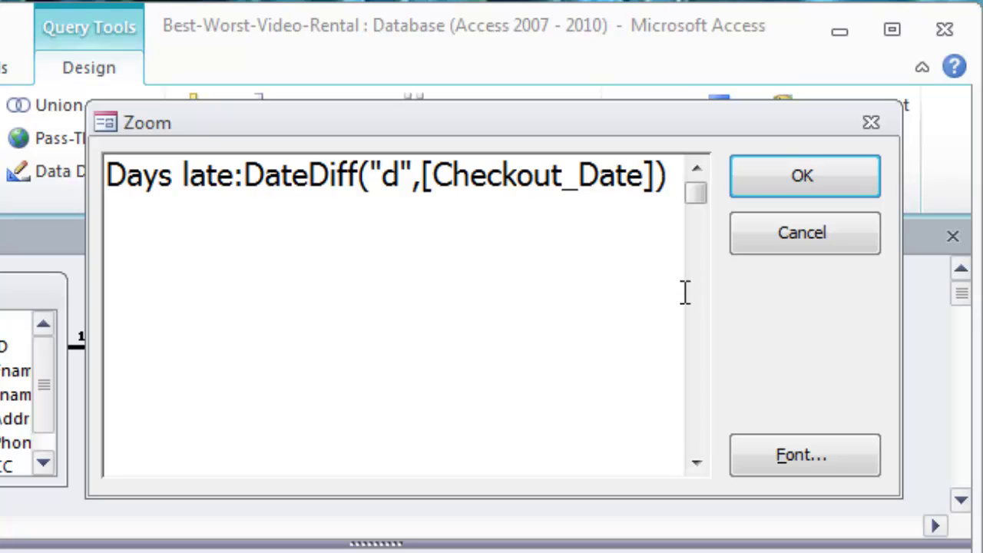
text(,)
text([Re)
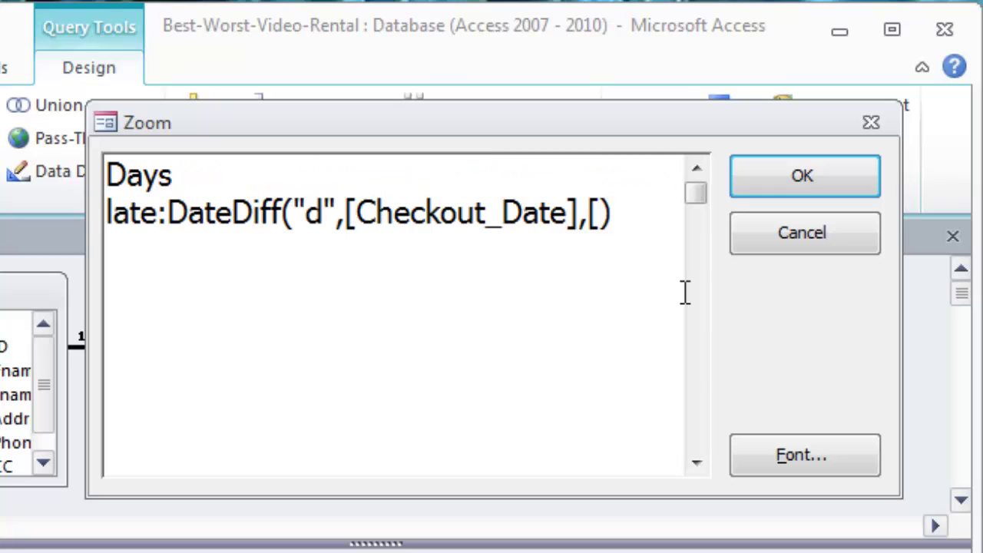
text(turn)
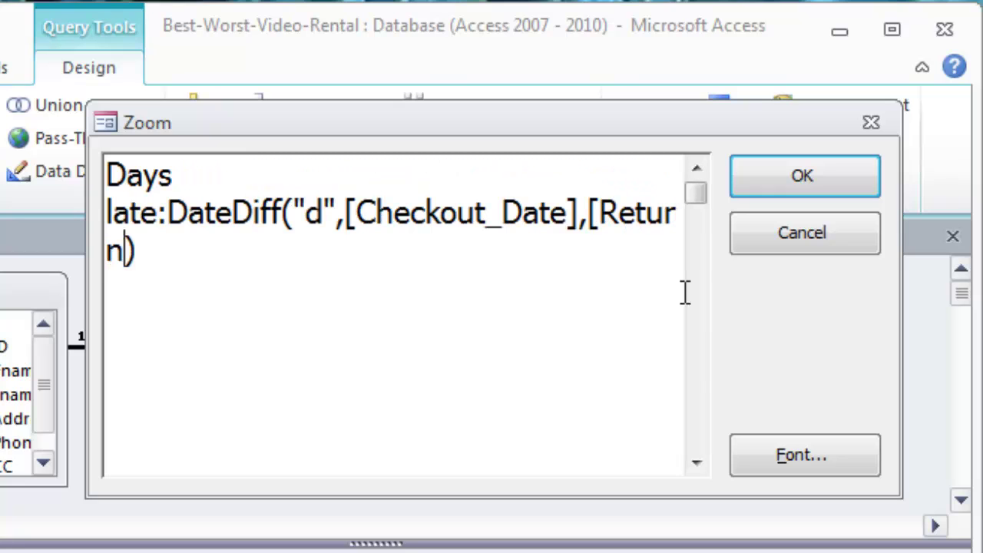
text(_)
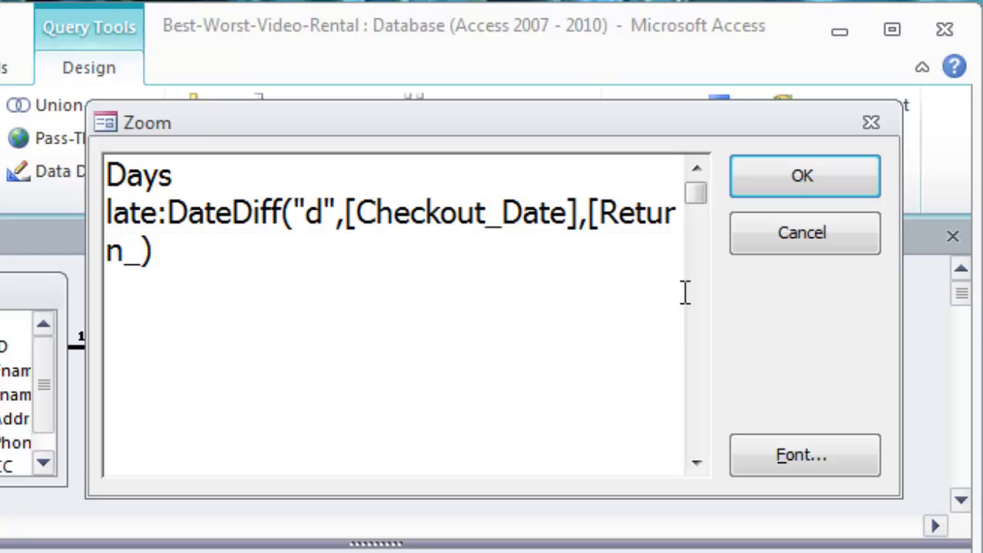
text(Date])
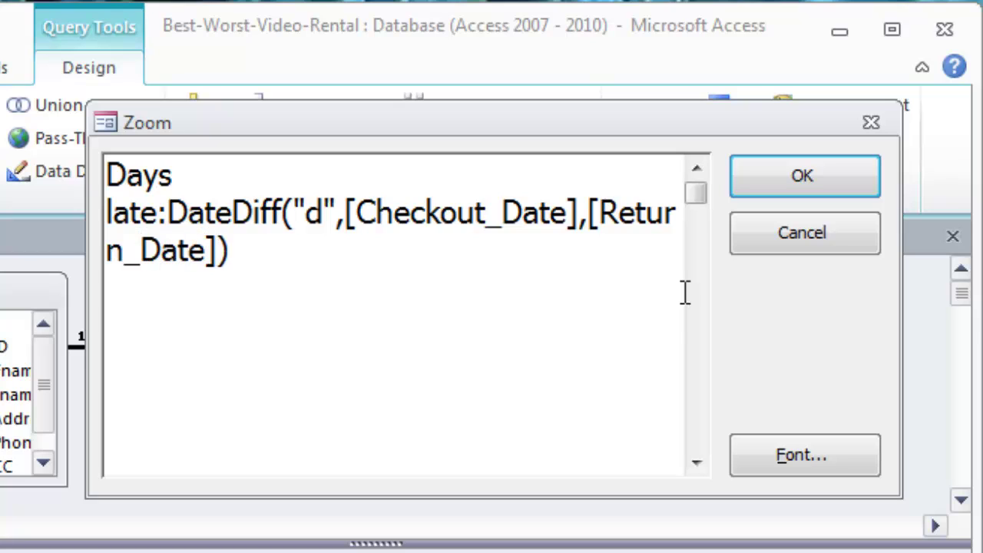
Step: Reduce the Zoom box font to size 11 and return focus to the expression
click(234, 250)
click(800, 467)
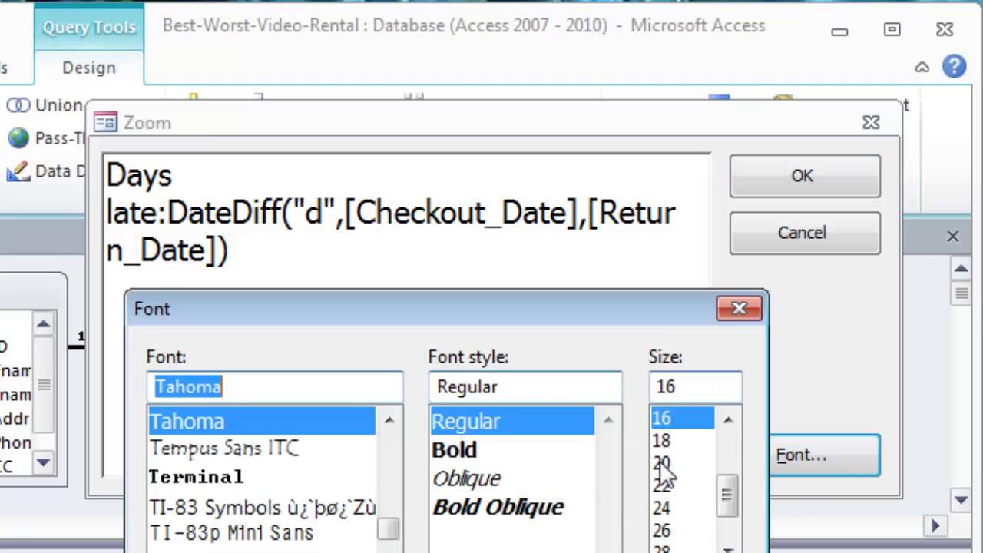
click(727, 420)
click(727, 420)
click(727, 421)
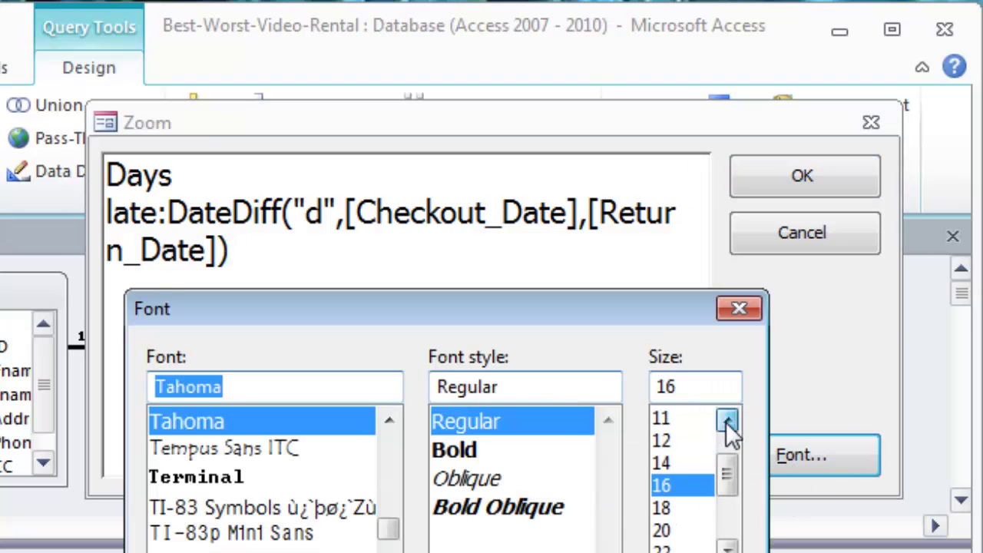
click(671, 421)
key(Return)
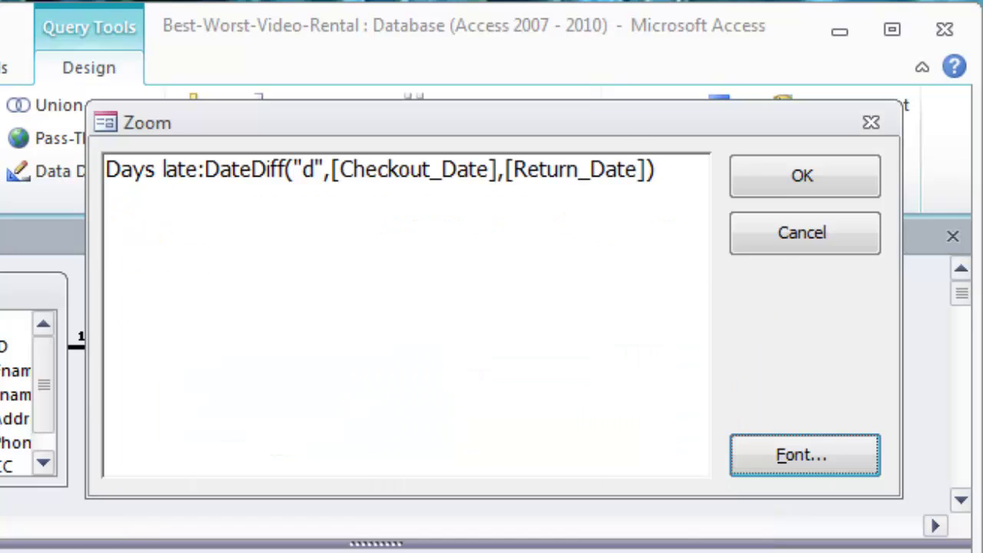
click(225, 242)
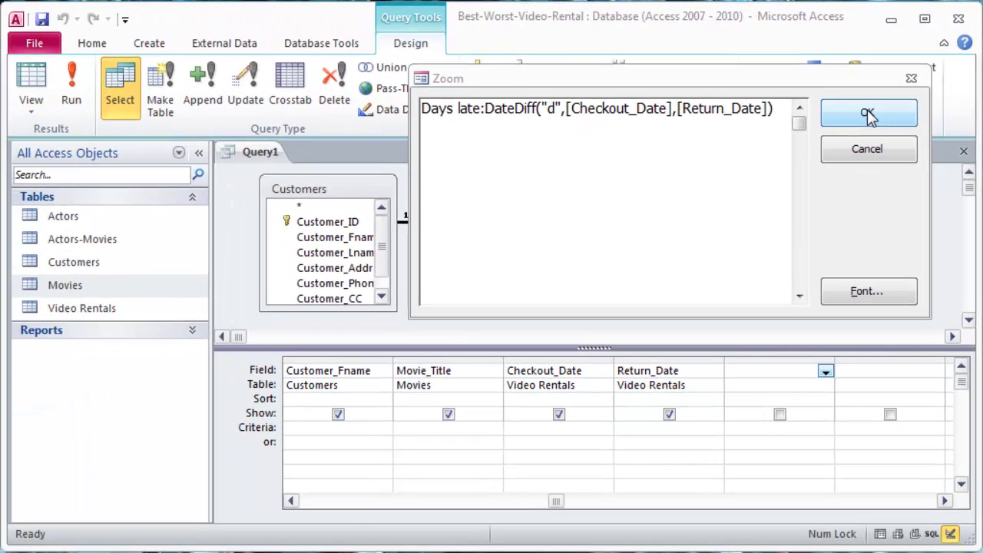
Step: Accept the expression and run the query, then rename Days late to Days out and rerun
click(867, 115)
click(83, 80)
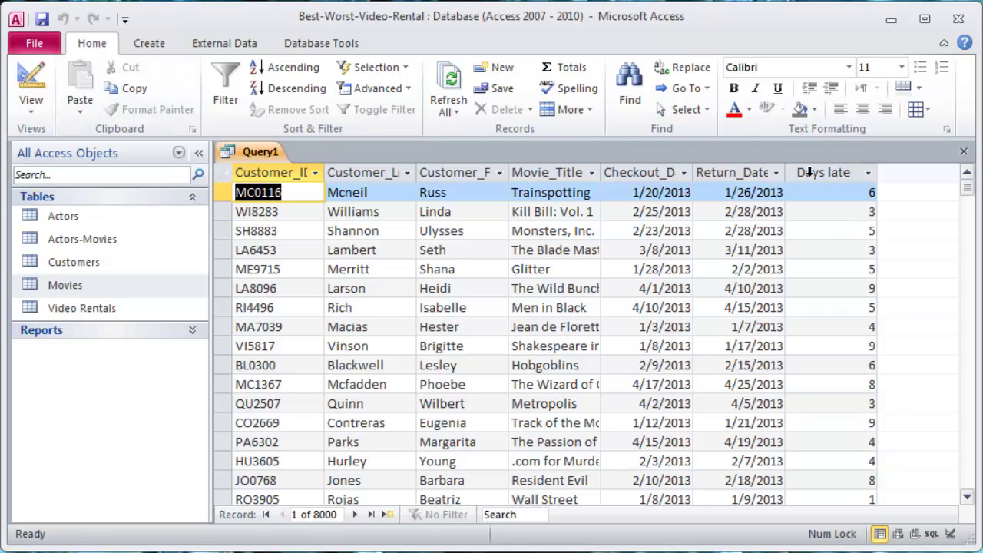
click(32, 89)
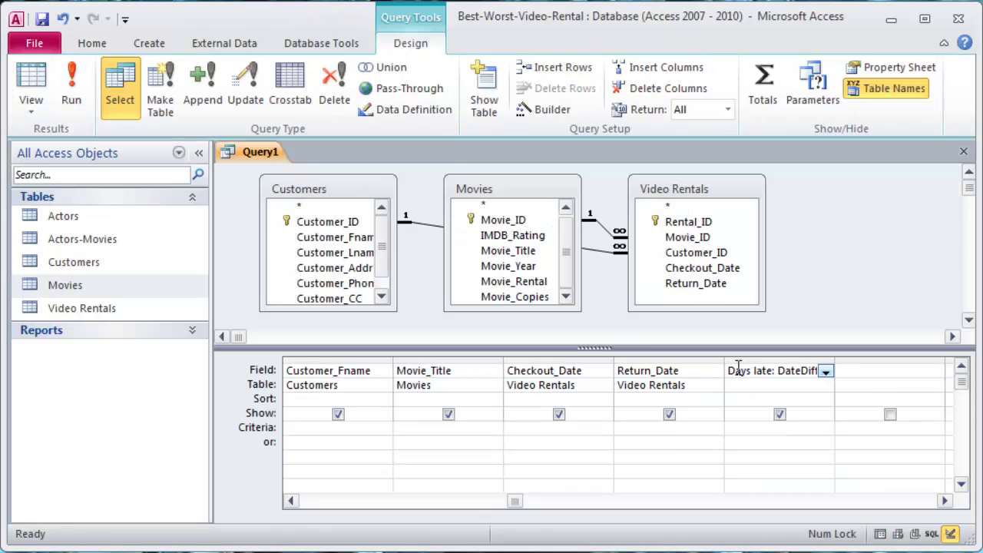
drag(772, 370, 643, 372)
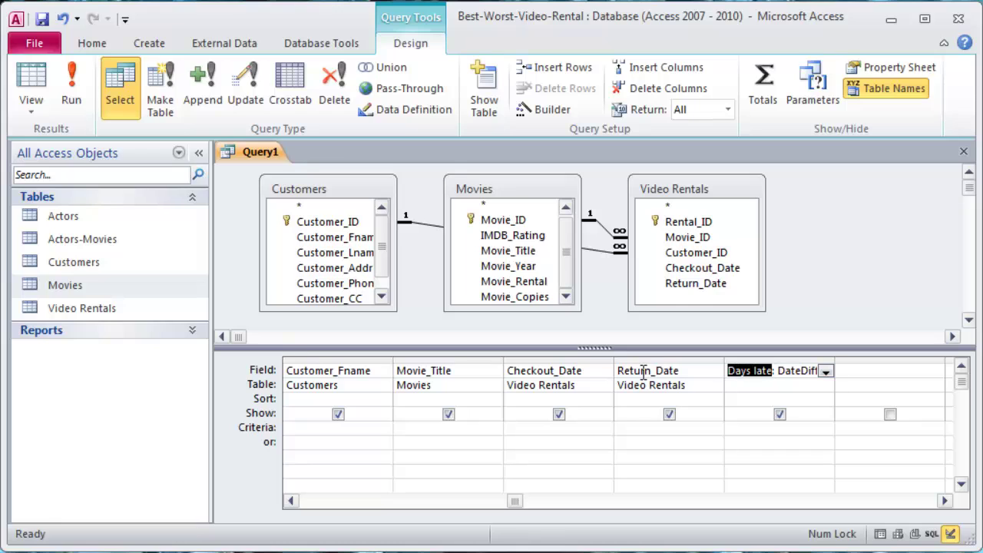
text(Da)
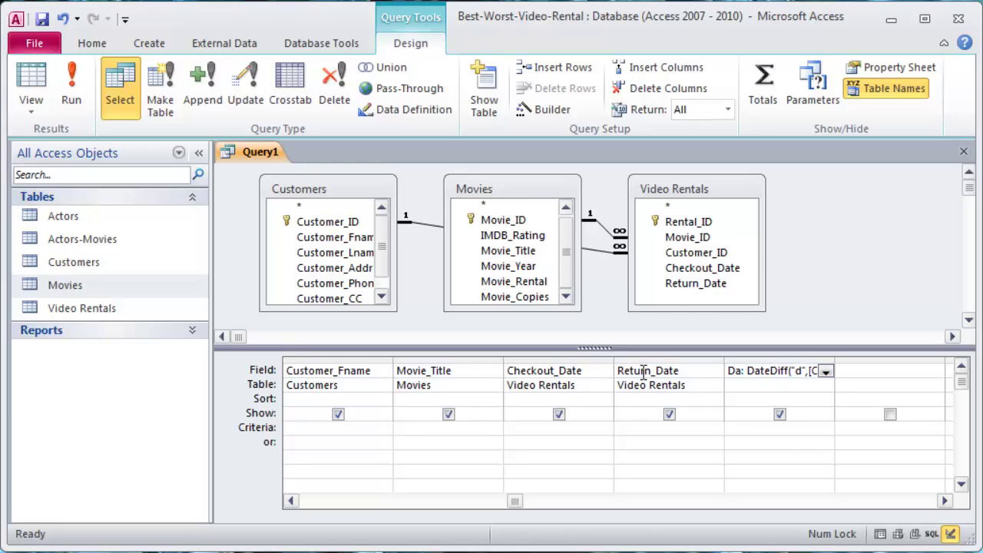
text(ys out)
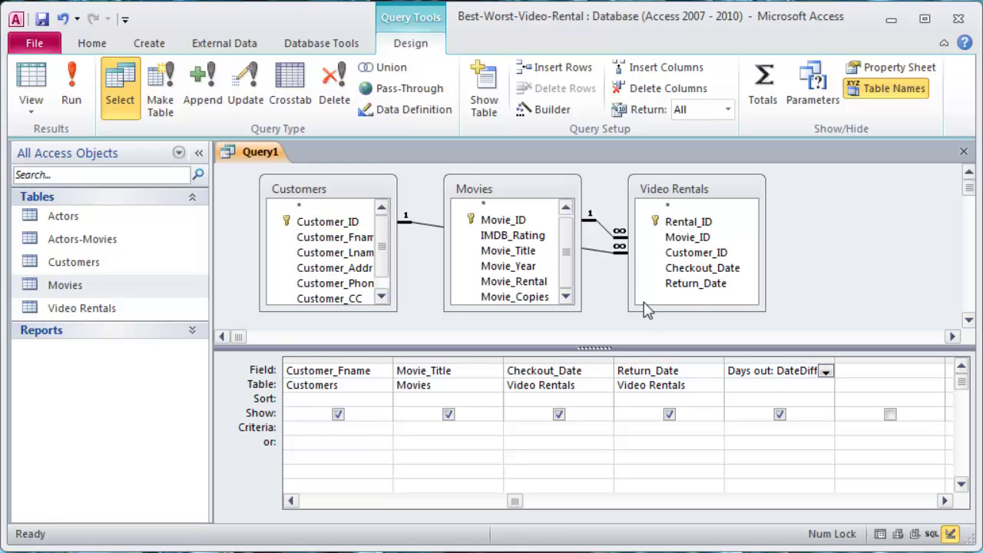
click(71, 85)
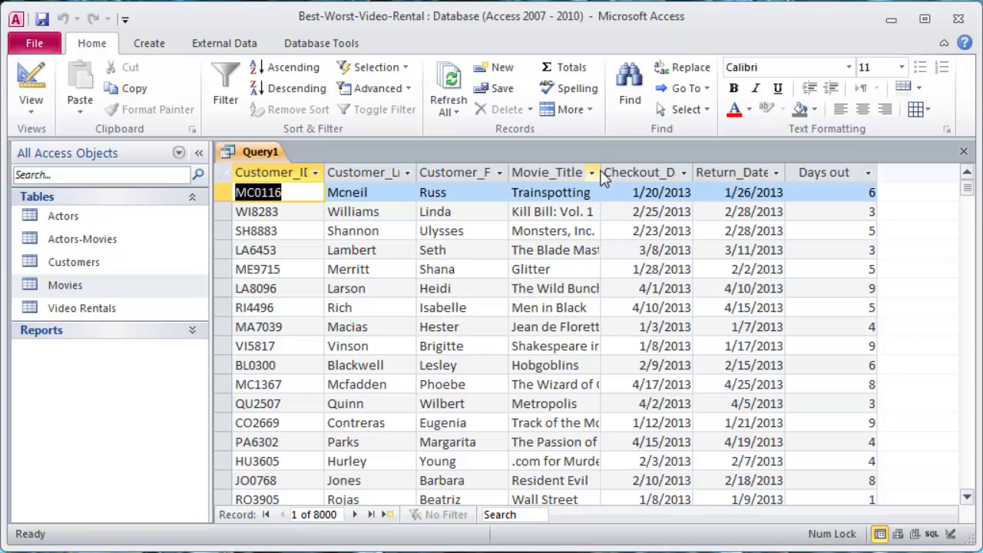
Step: Widen the Movie_Title column in the query results
mouse_move(599, 172)
mouse_down()
mouse_move(651, 170)
mouse_move(612, 172)
mouse_up()
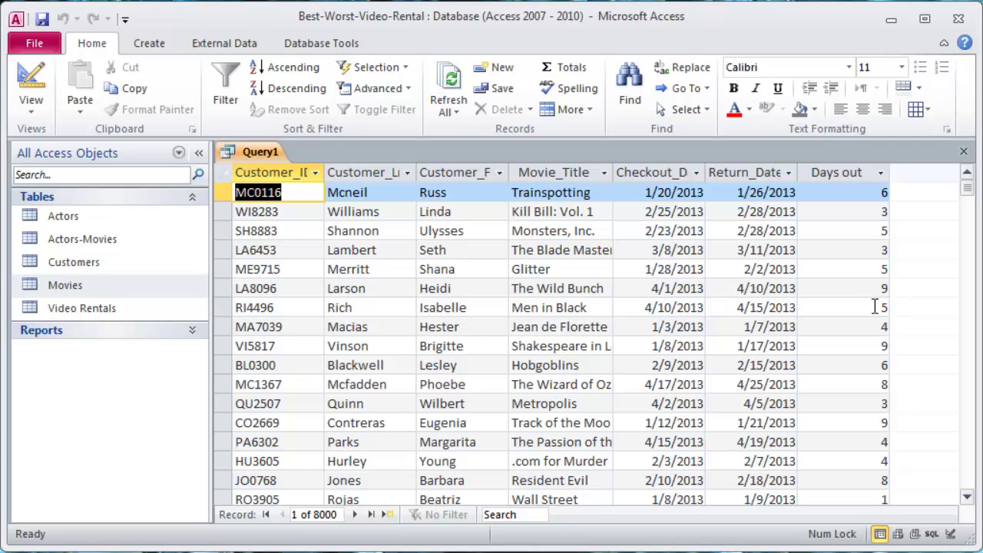
Step: Give Days out a >7 criterion and run the query, reviewing the 1793 returned rentals
click(31, 84)
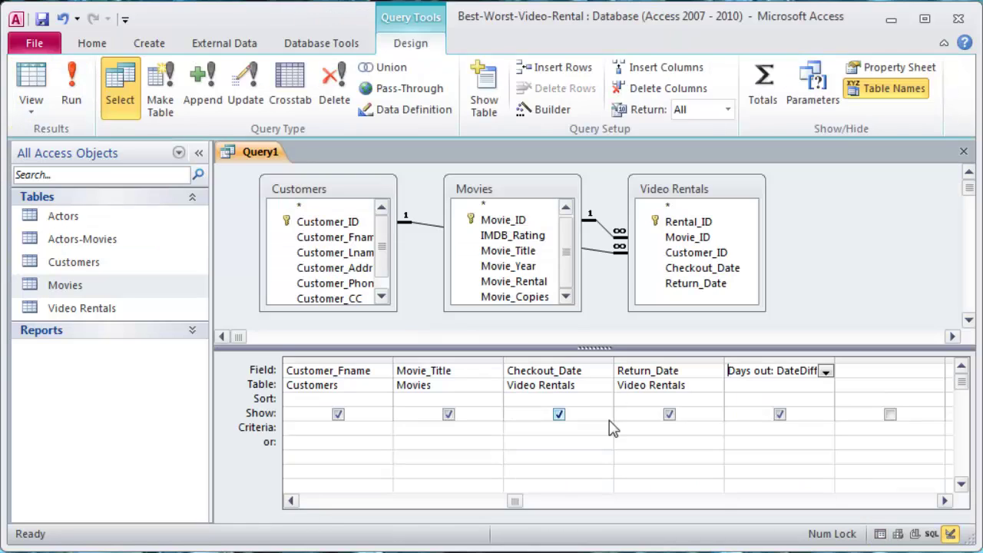
click(745, 430)
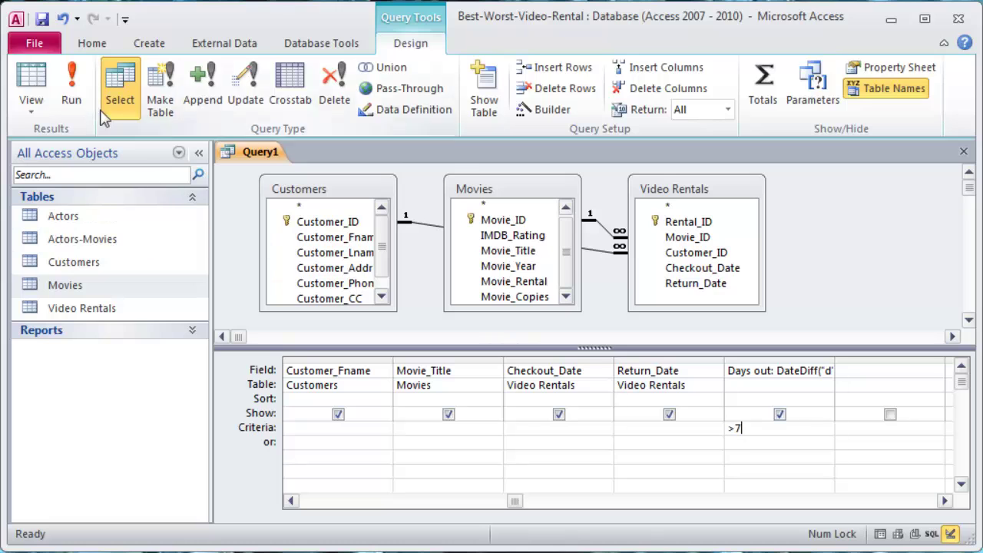
click(70, 80)
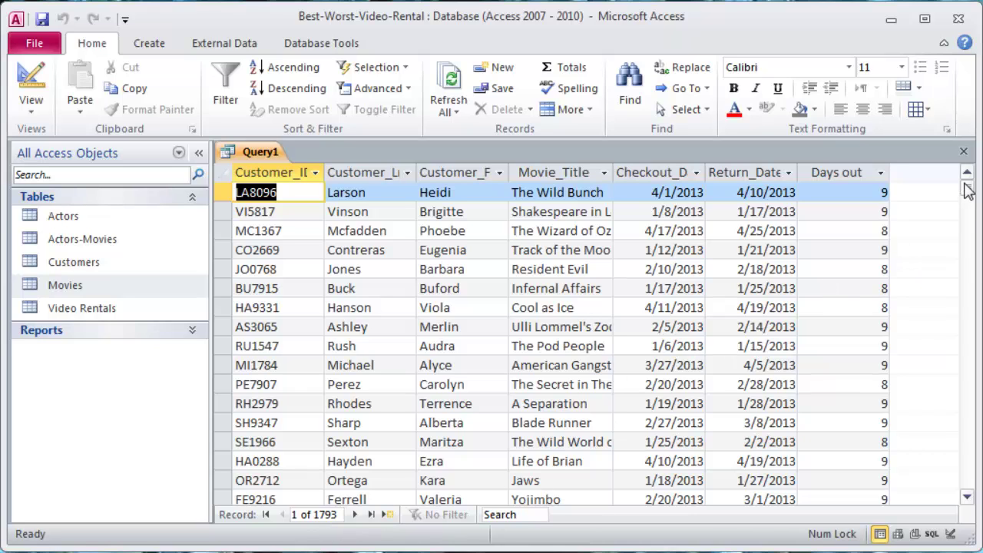
drag(966, 188, 966, 461)
drag(966, 285, 966, 188)
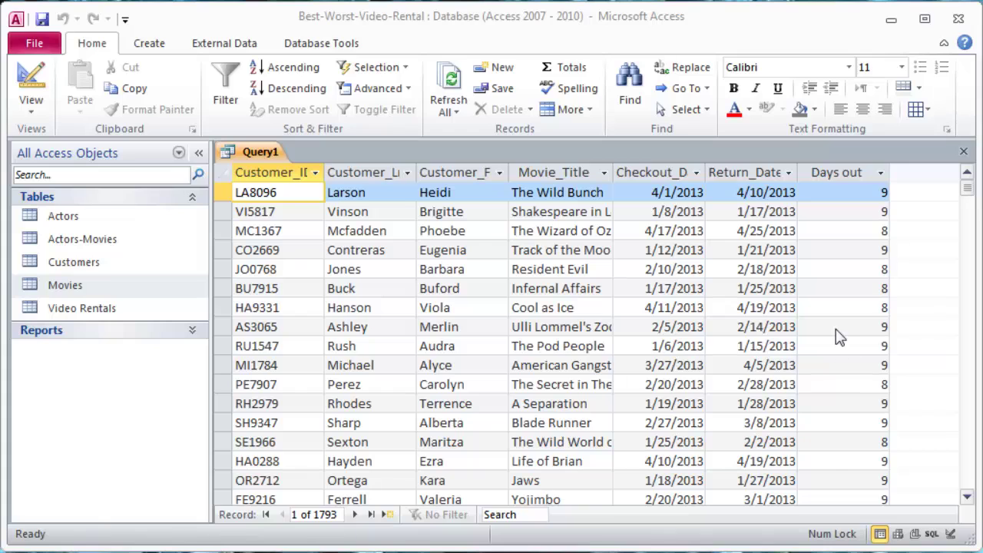
click(842, 345)
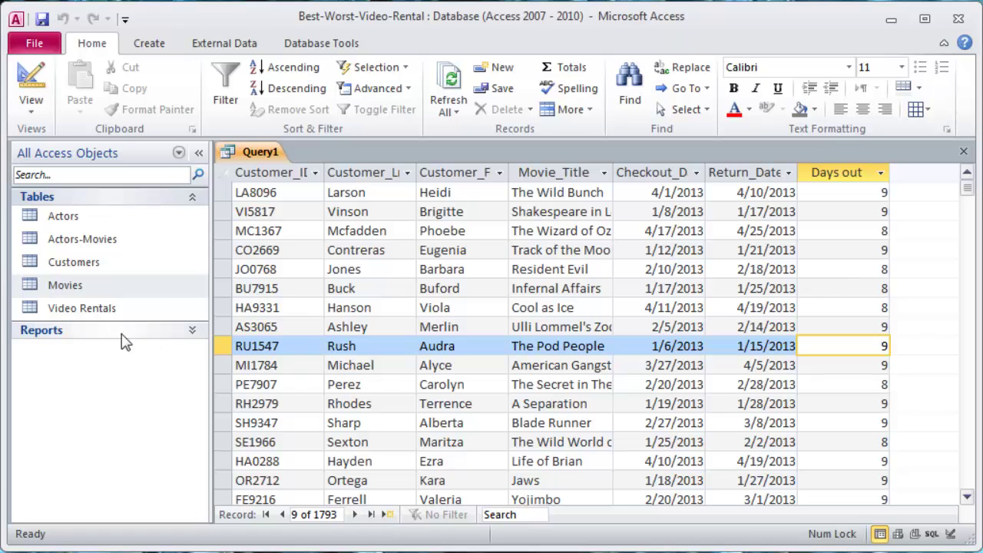
Step: In Design View, open the Days out field's expression in the Zoom box
click(30, 80)
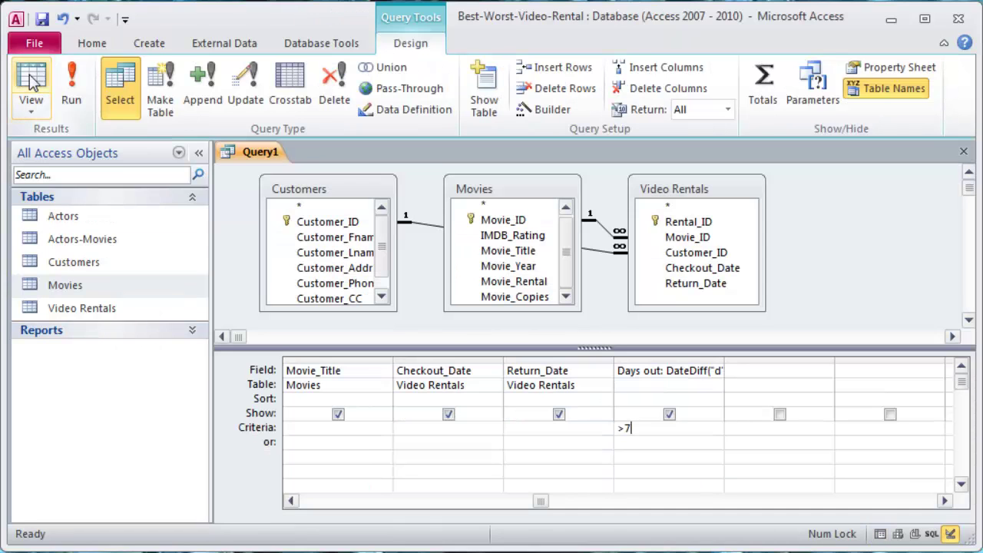
right_click(681, 372)
click(745, 522)
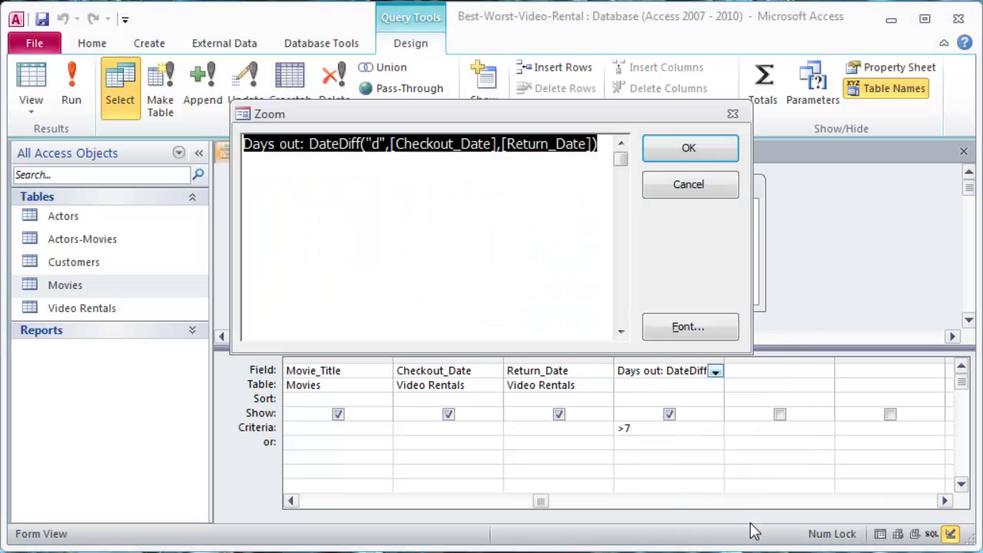
click(595, 162)
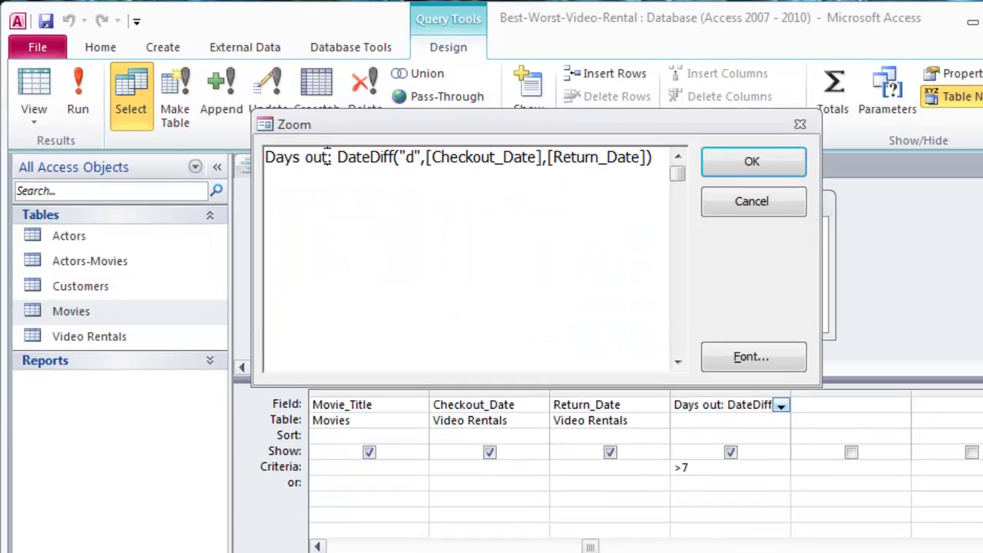
Step: Highlight the Days out name, DateDiff function, "d" interval and Checkout_Date argument in turn
drag(326, 157, 196, 166)
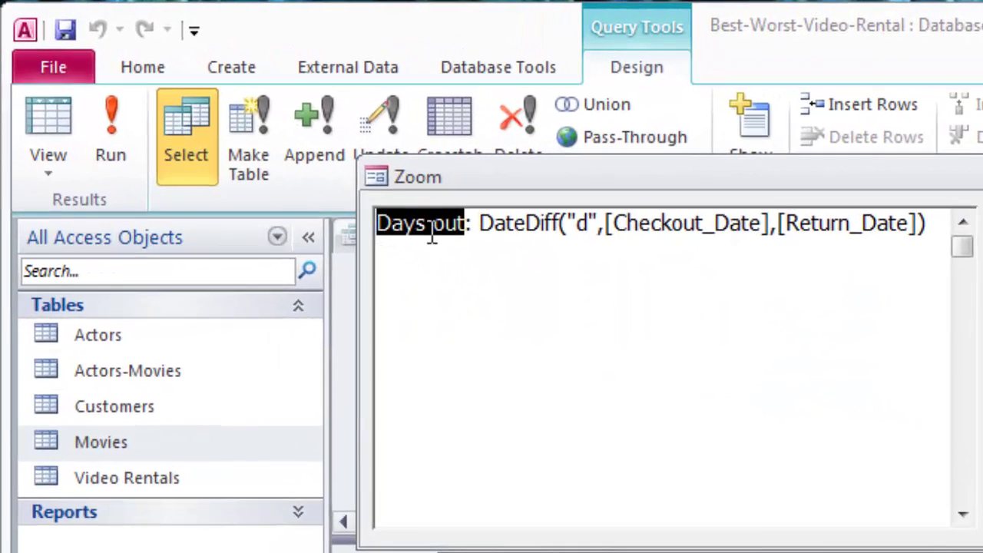
drag(337, 157, 395, 156)
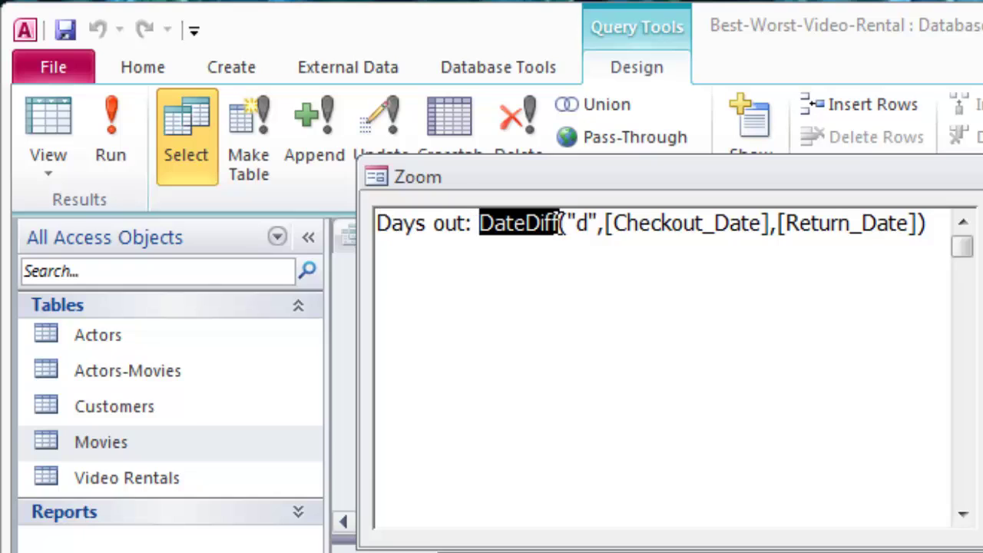
drag(576, 225, 586, 227)
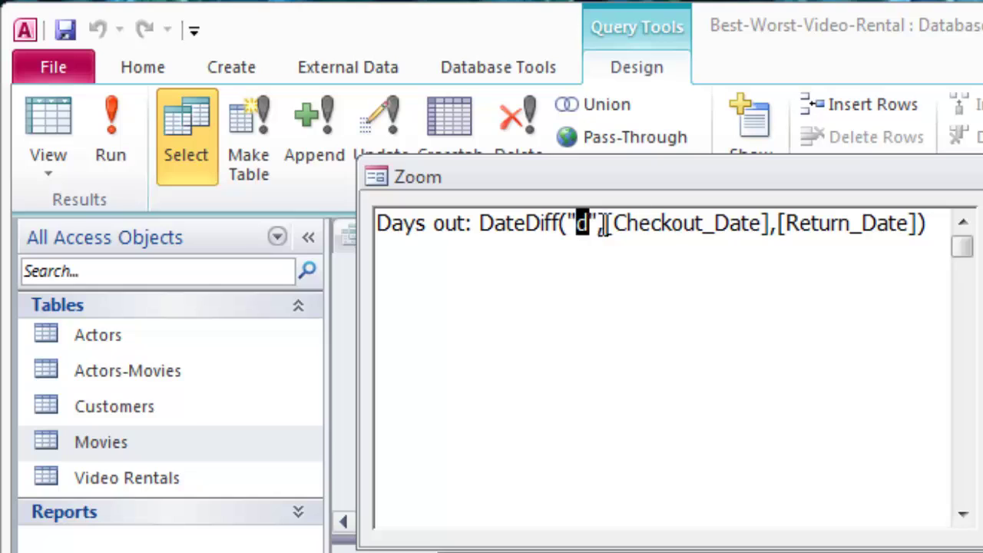
drag(606, 224, 769, 223)
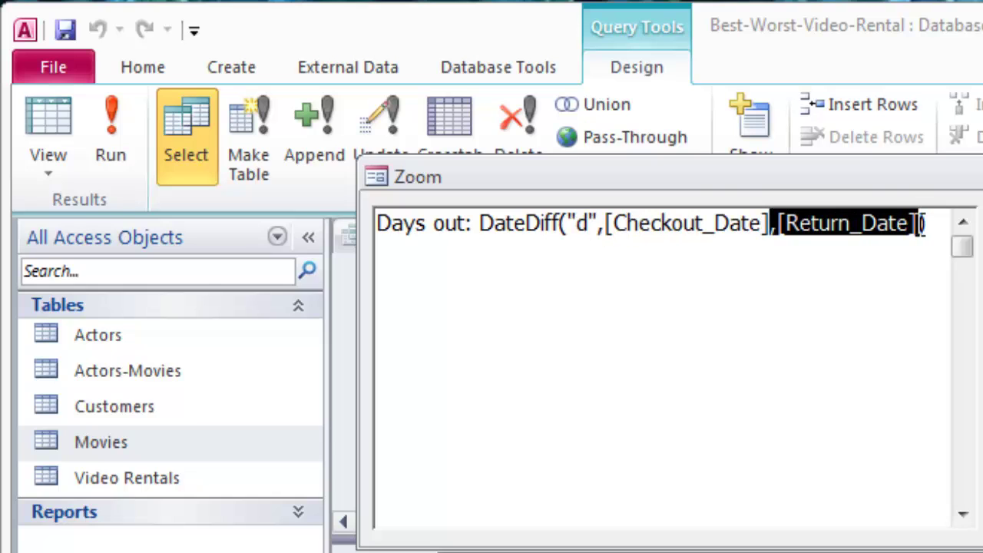